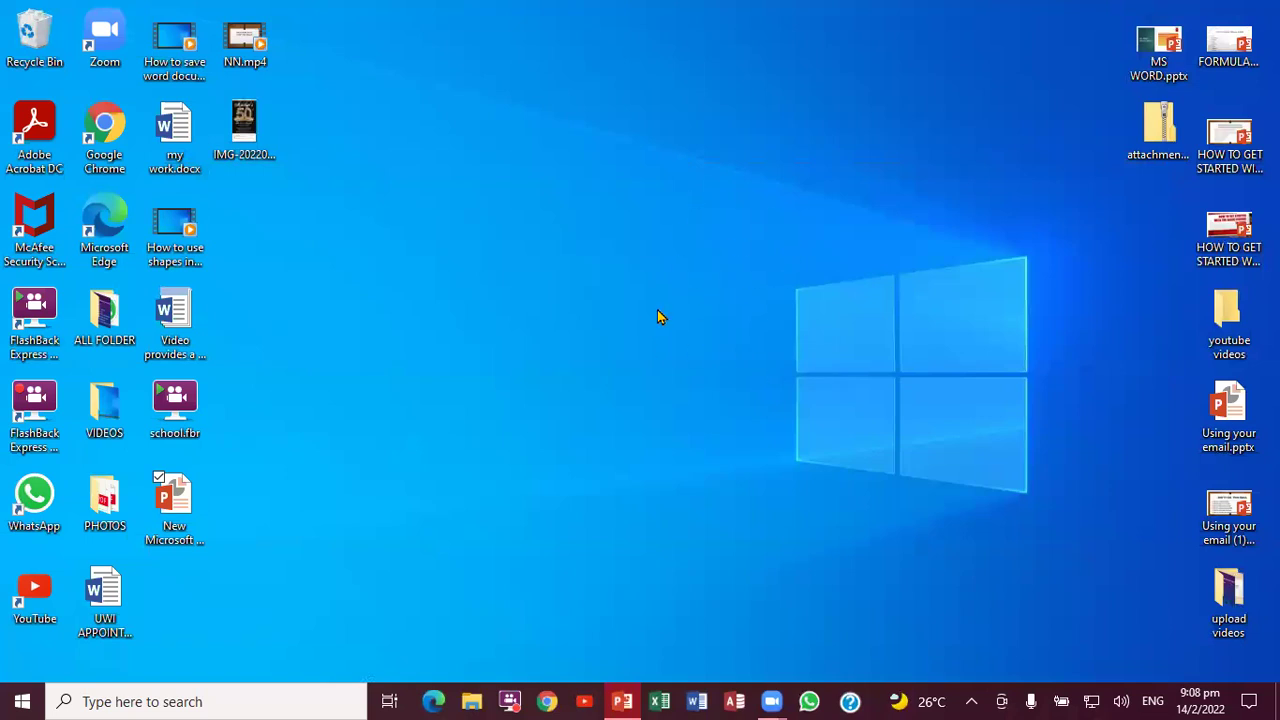
# - Launch Word, dismiss the activation notice, and close Word's start screen
pyautogui.click(699, 700)
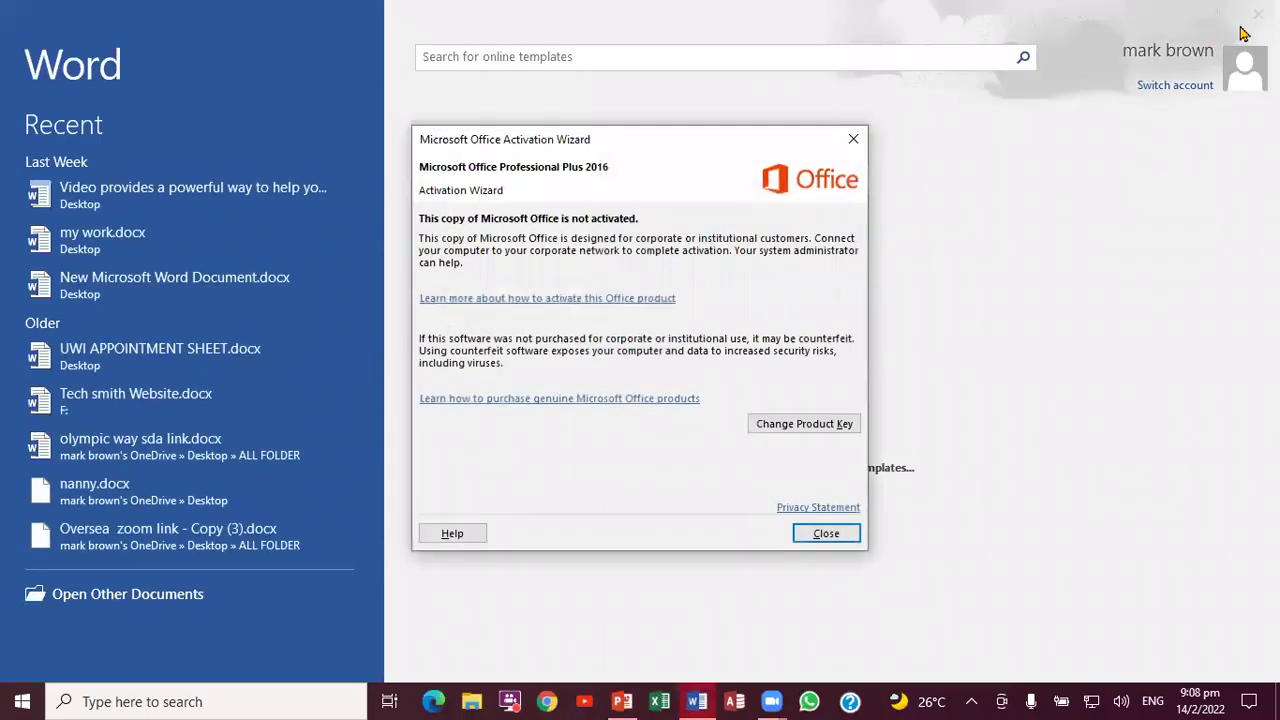
pyautogui.click(854, 139)
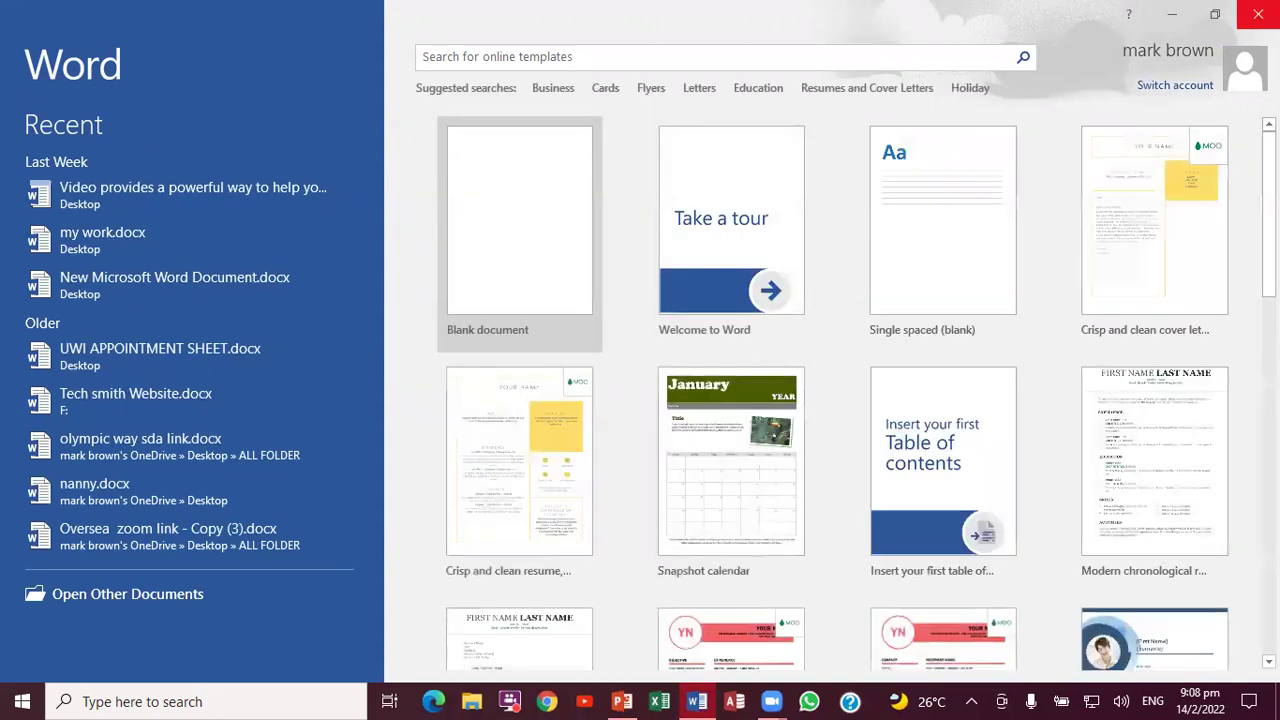
pyautogui.click(1258, 14)
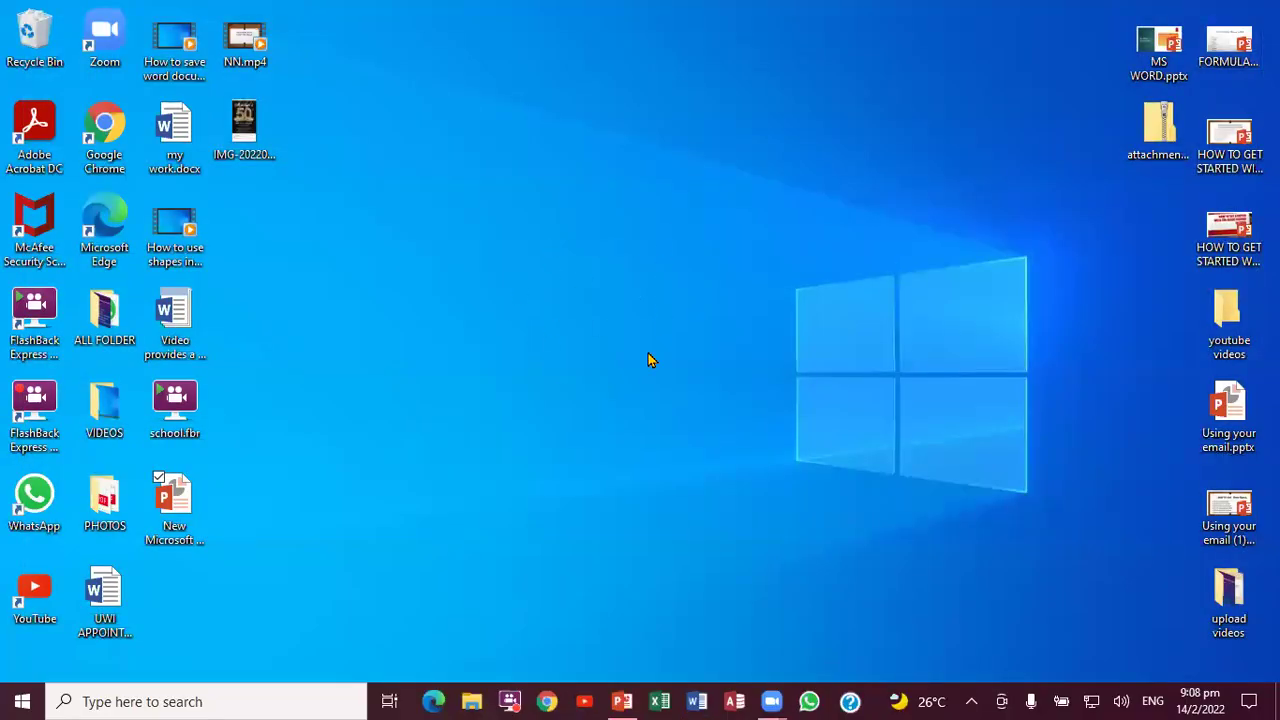
# - Create a blank Word document on the desktop, keeping the default name New Microsoft Word Document
pyautogui.rightClick(604, 273)
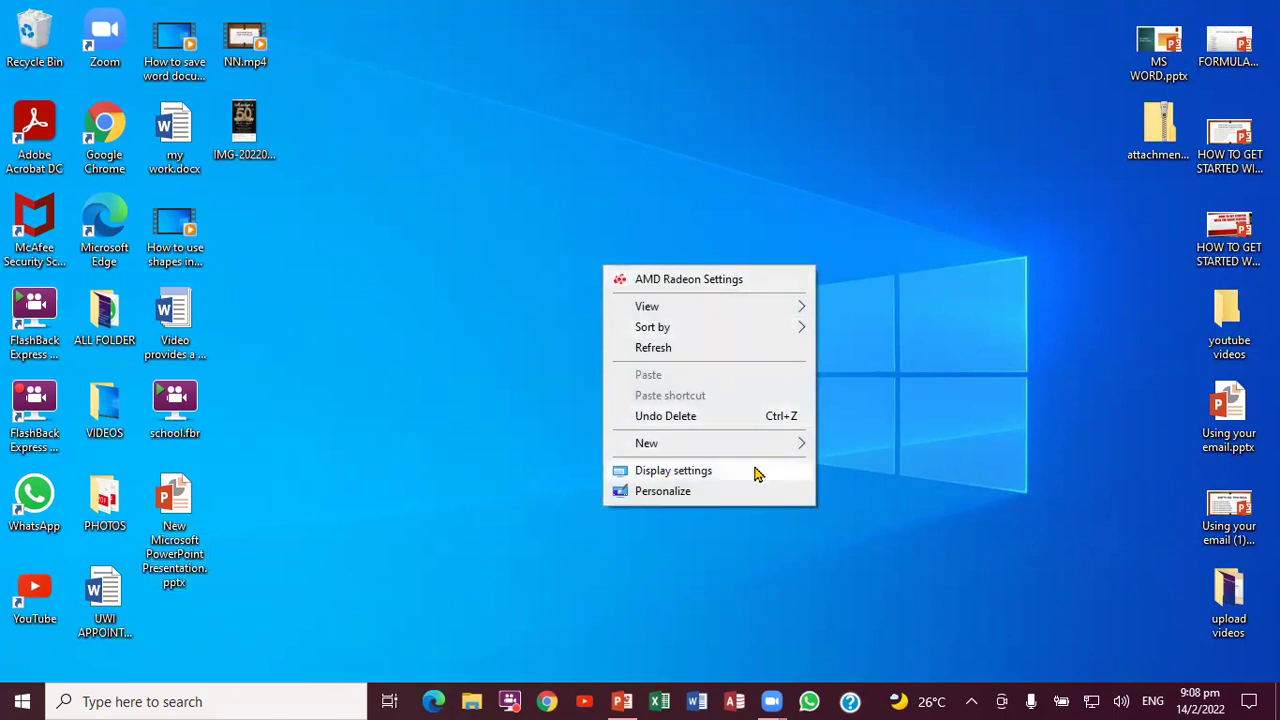
pyautogui.moveTo(715, 440)
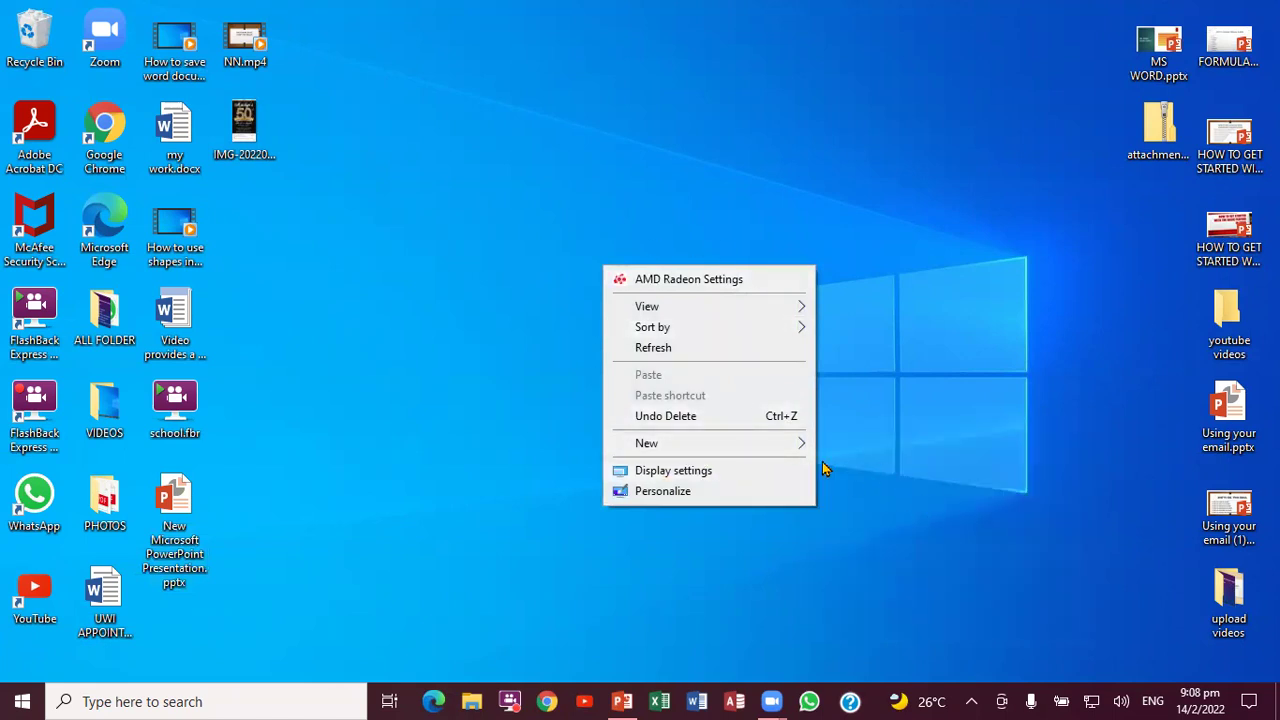
pyautogui.moveTo(784, 446)
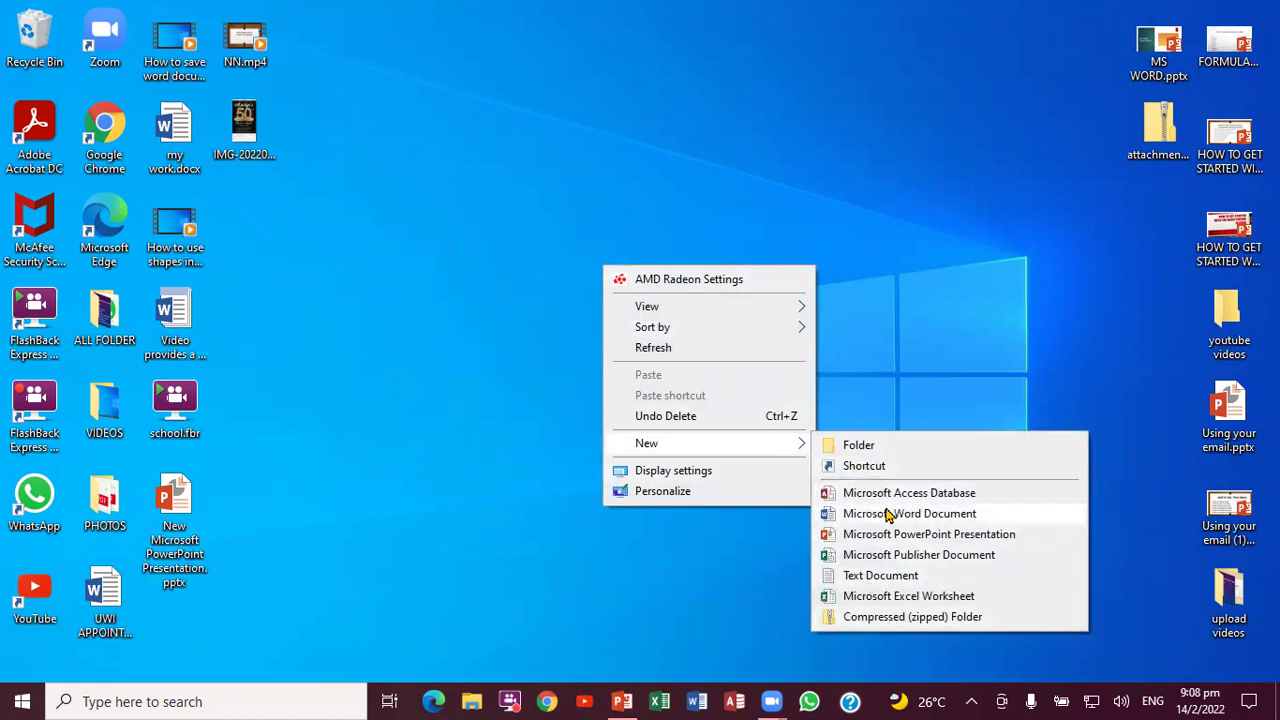
pyautogui.click(887, 515)
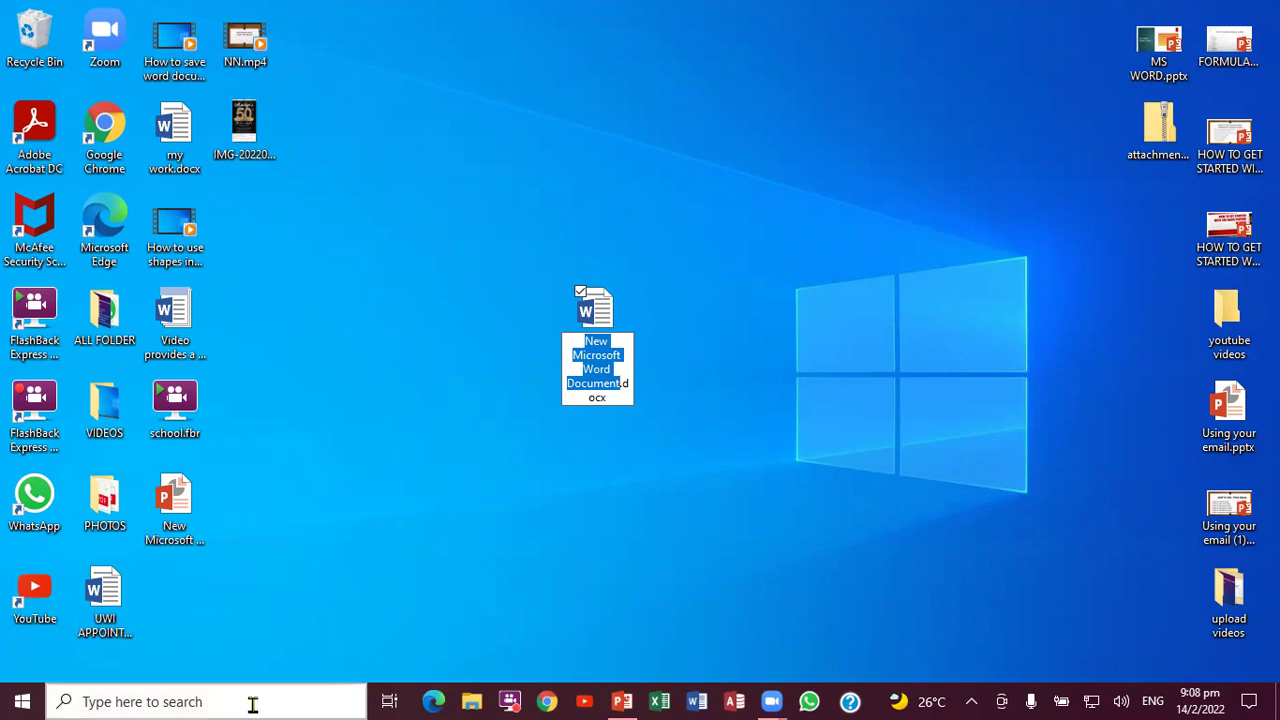
pyautogui.press('Return')
pyautogui.click(193, 702)
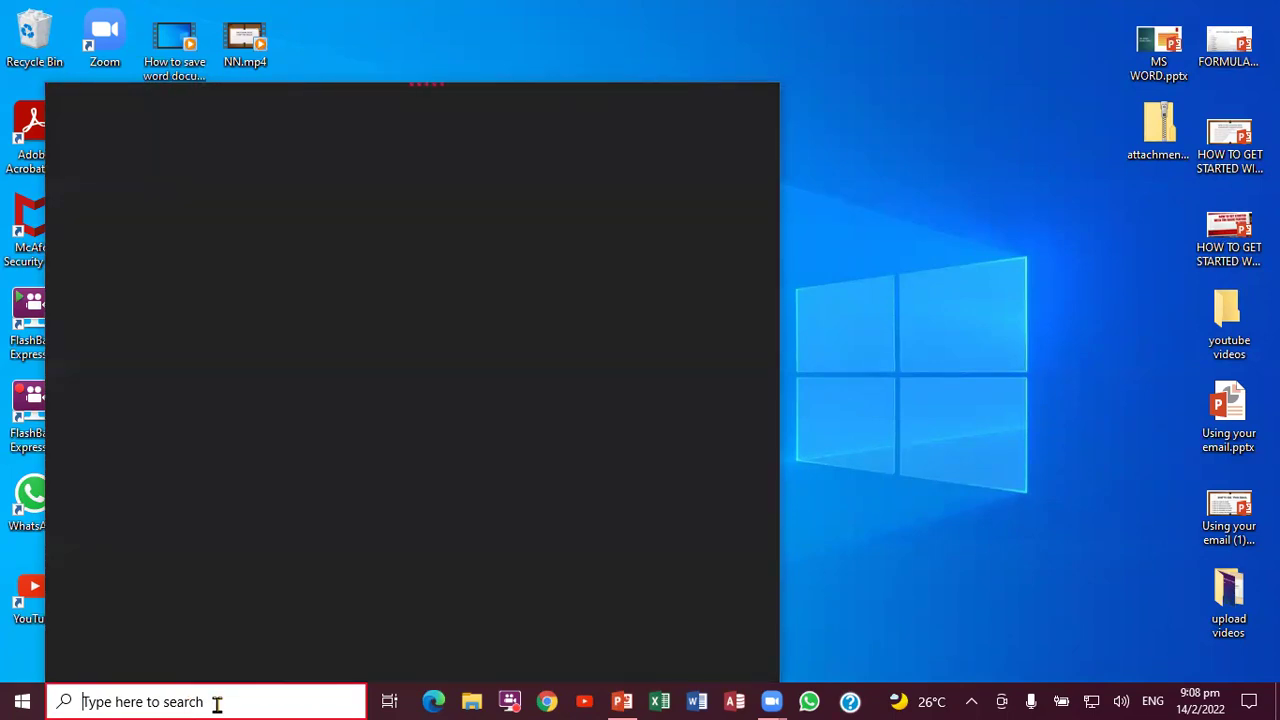
pyautogui.write('W')
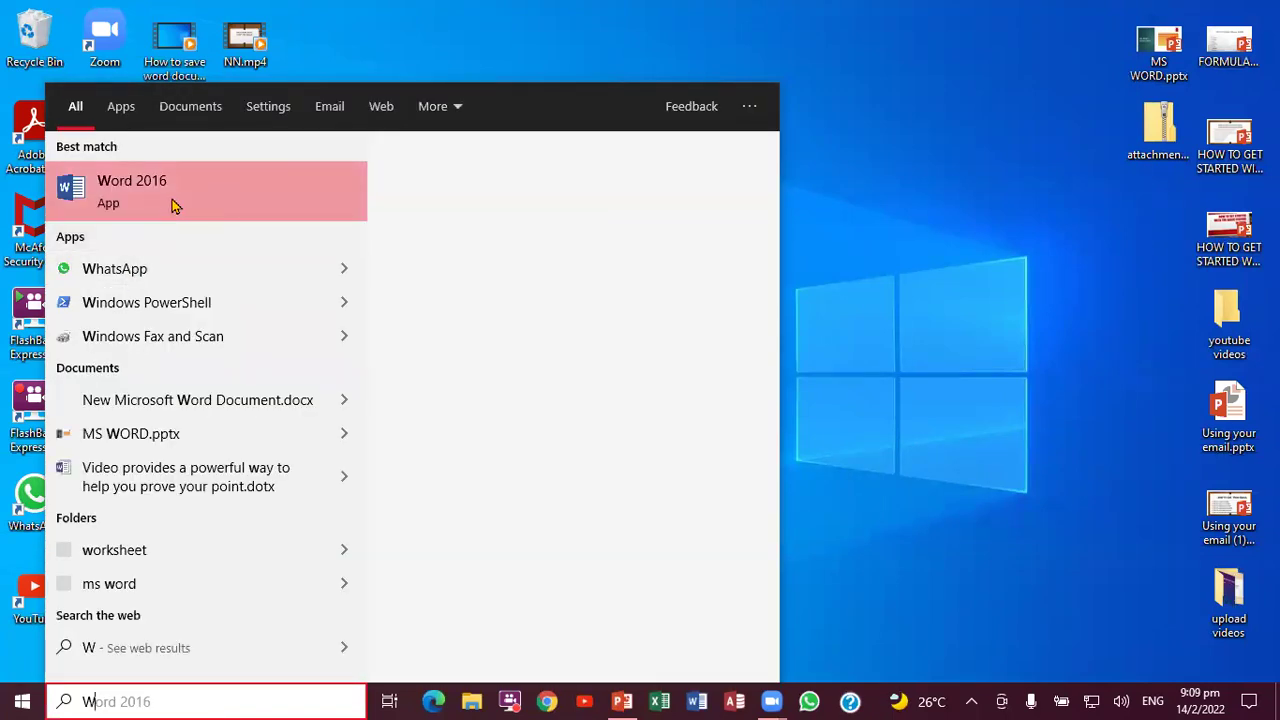
pyautogui.click(175, 207)
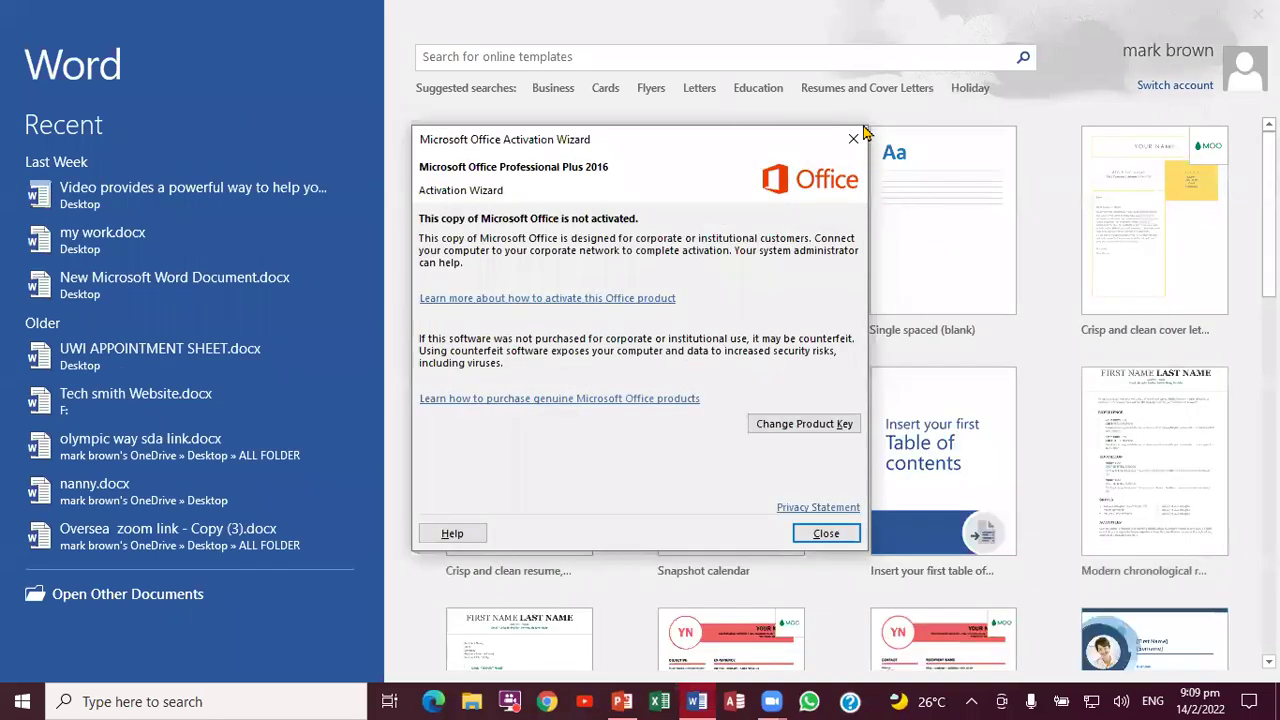
pyautogui.click(856, 139)
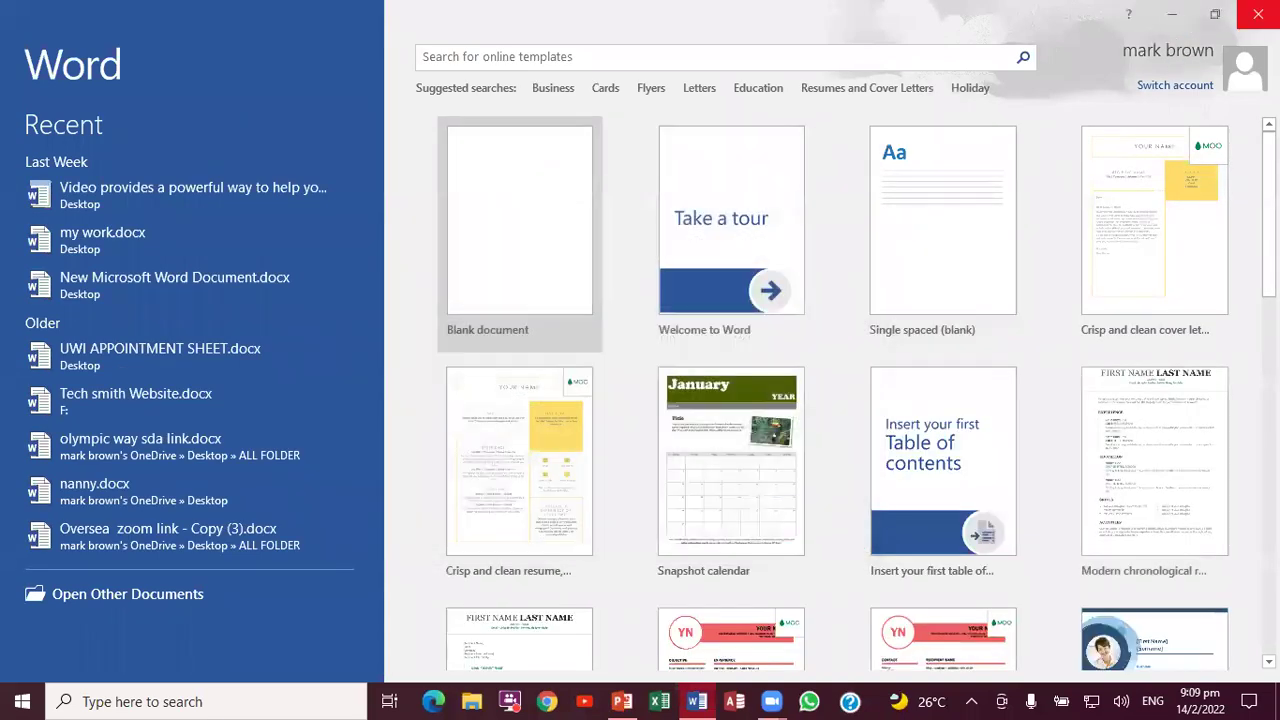
pyautogui.hotkey('alt', 'F4')
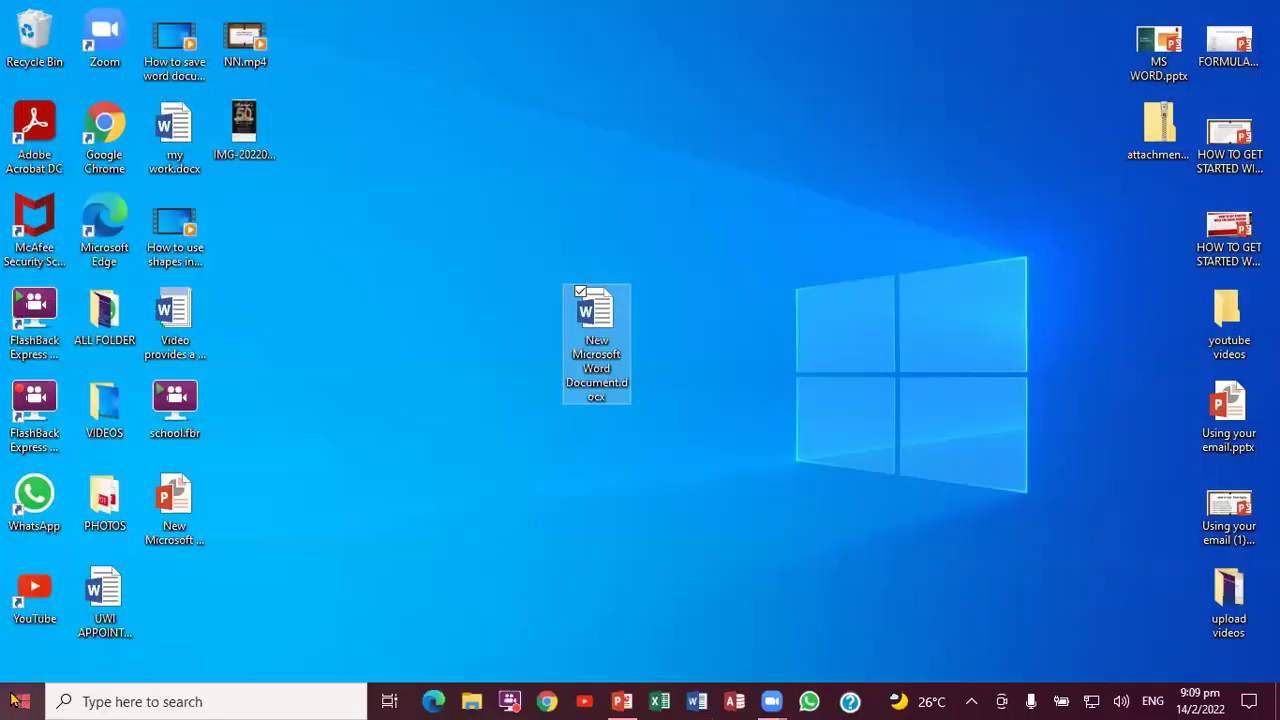
# - Launch Word 2016 from the Start menu's app list and close the Activation Wizard
pyautogui.click(22, 701)
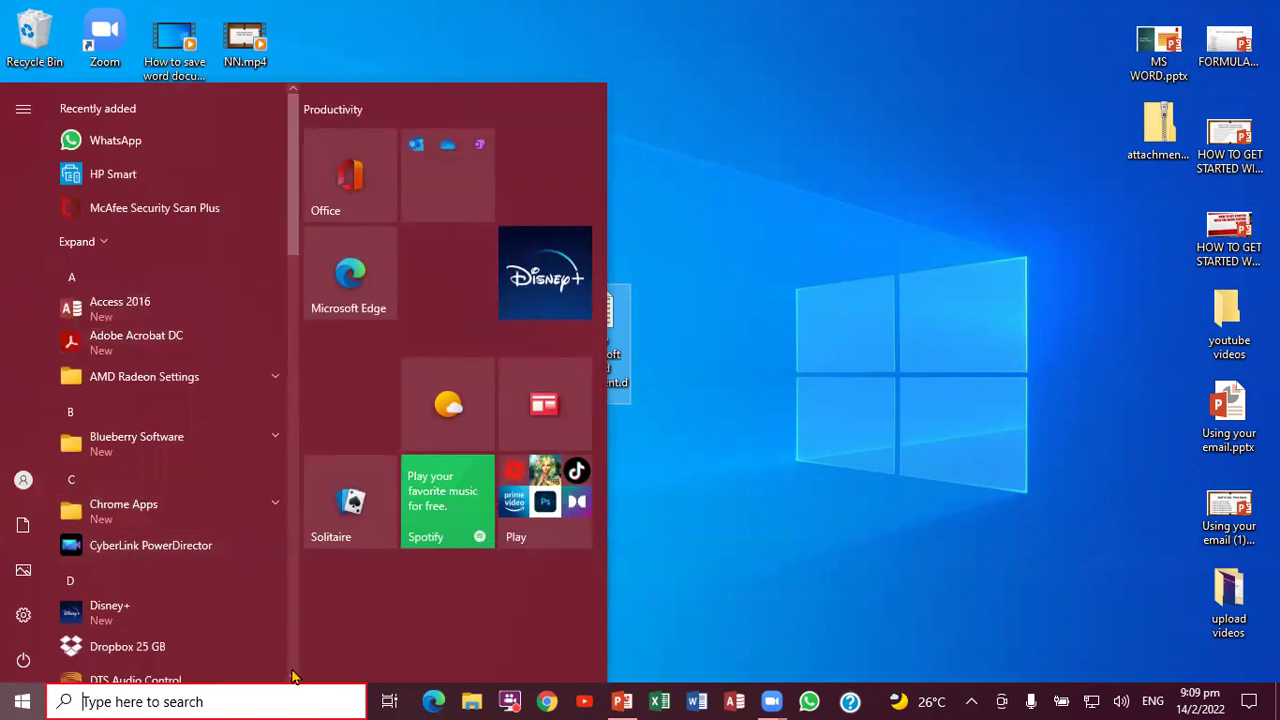
pyautogui.scroll(-15, 295, 679)
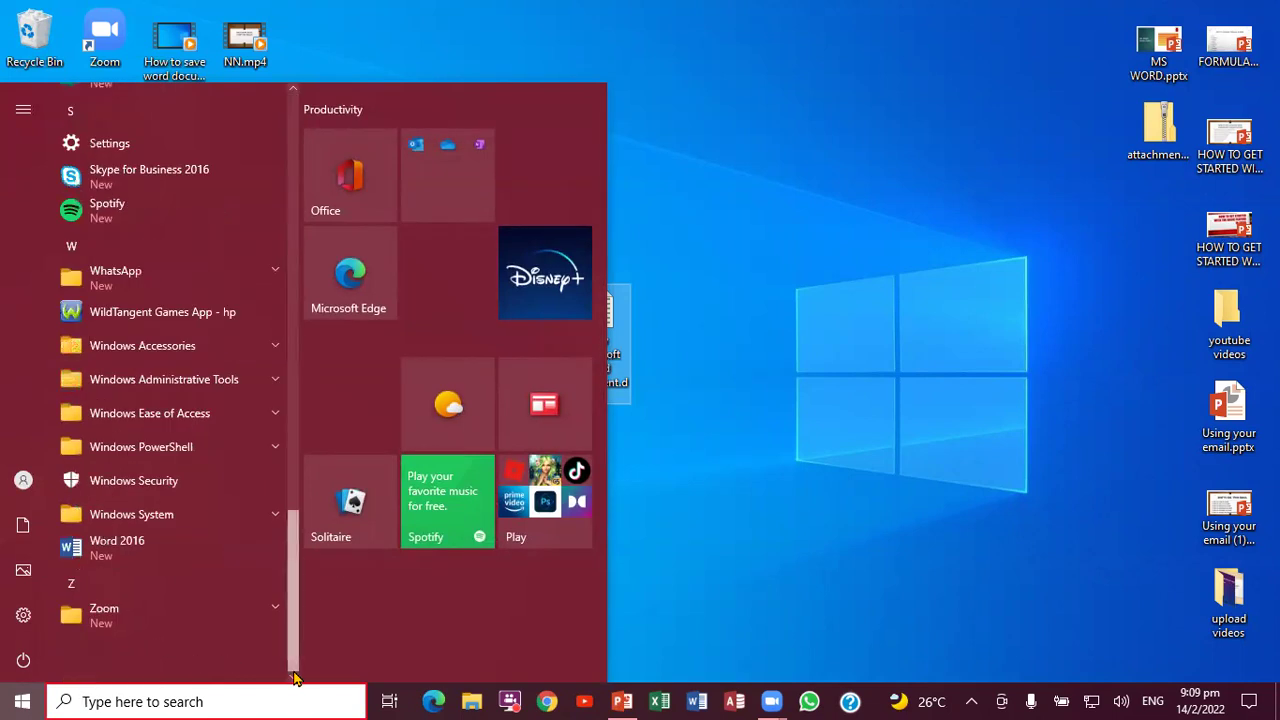
pyautogui.click(117, 545)
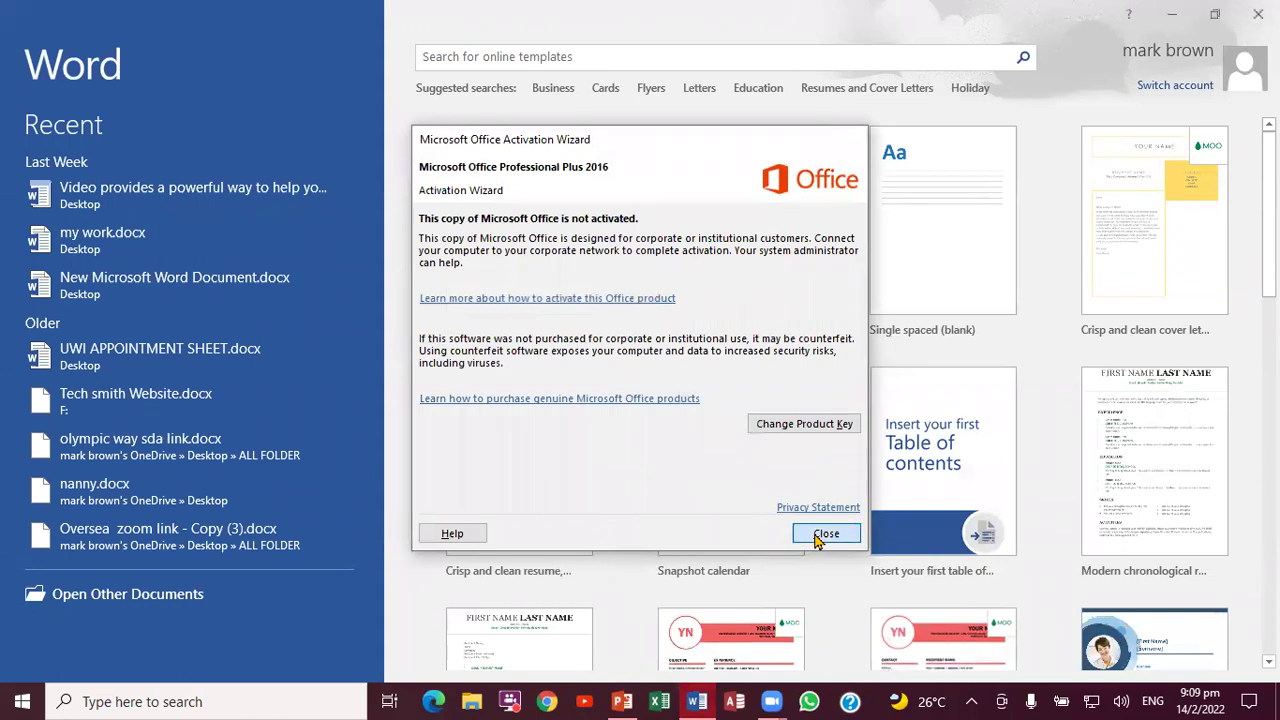
pyautogui.click(817, 534)
# - Start a blank Document1, glance at the PowerPoint lesson slide, then return to Word
pyautogui.click(570, 245)
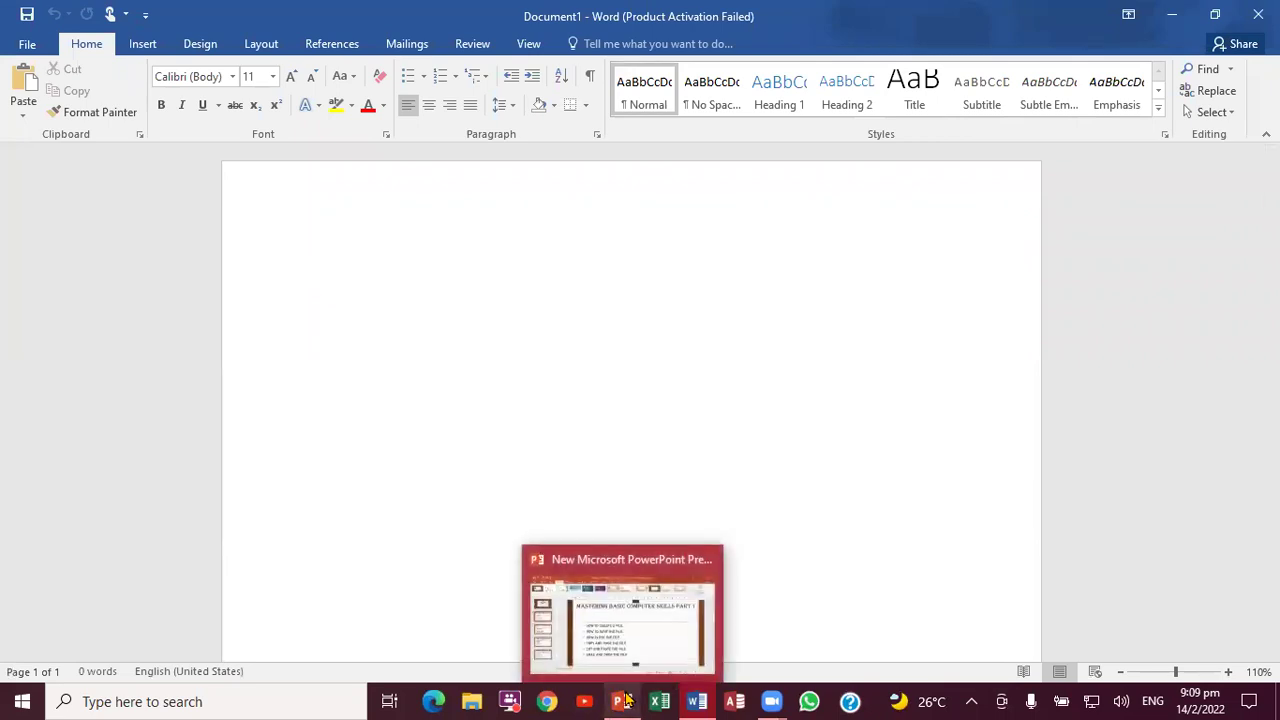
pyautogui.click(626, 666)
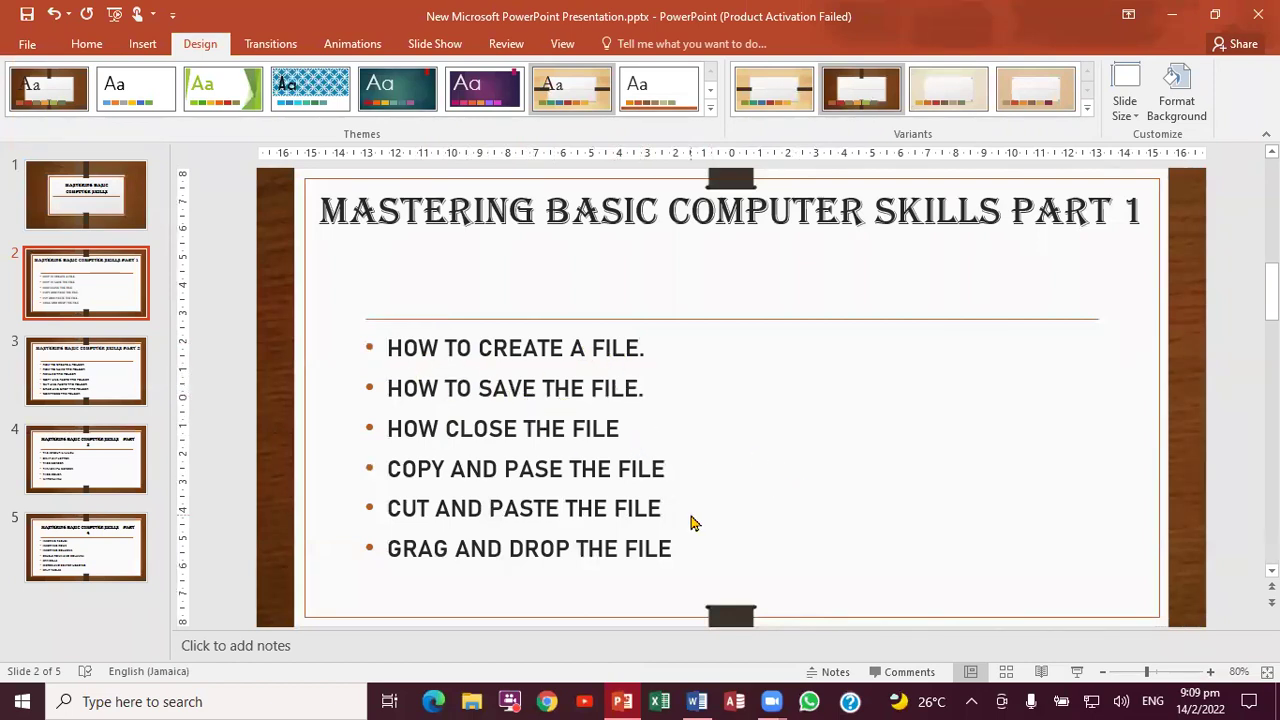
pyautogui.click(1210, 672)
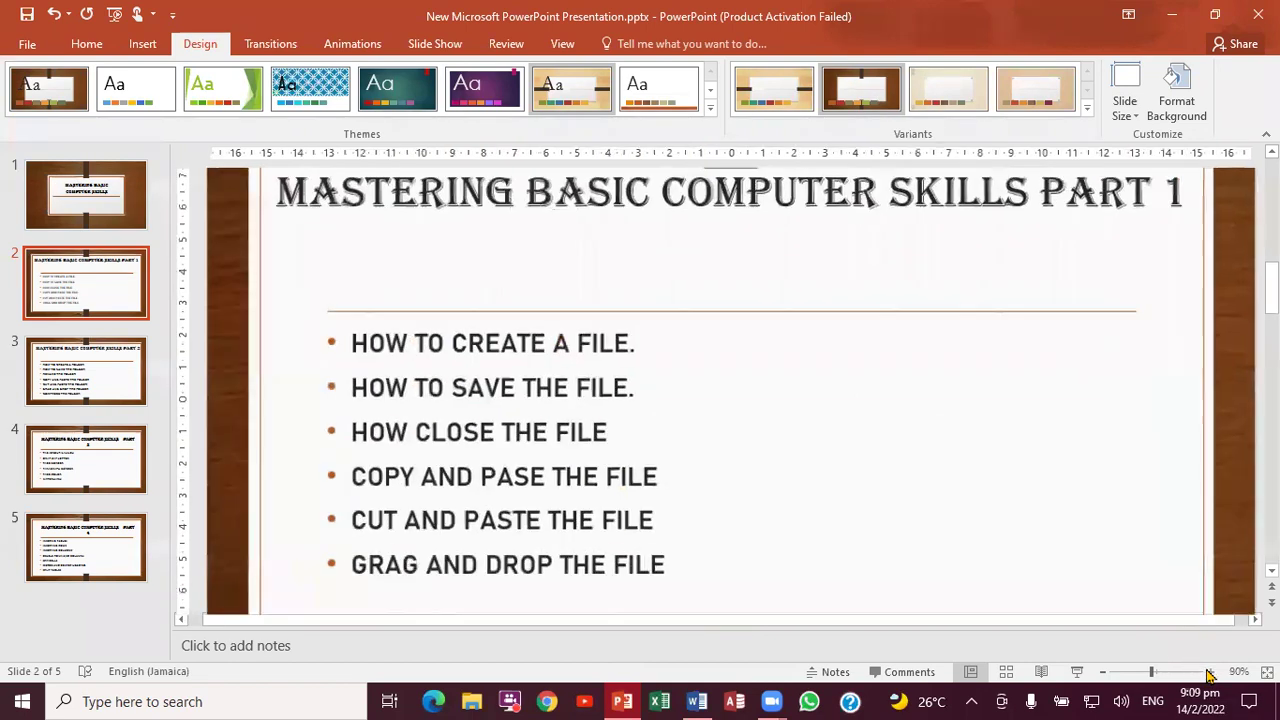
pyautogui.click(692, 700)
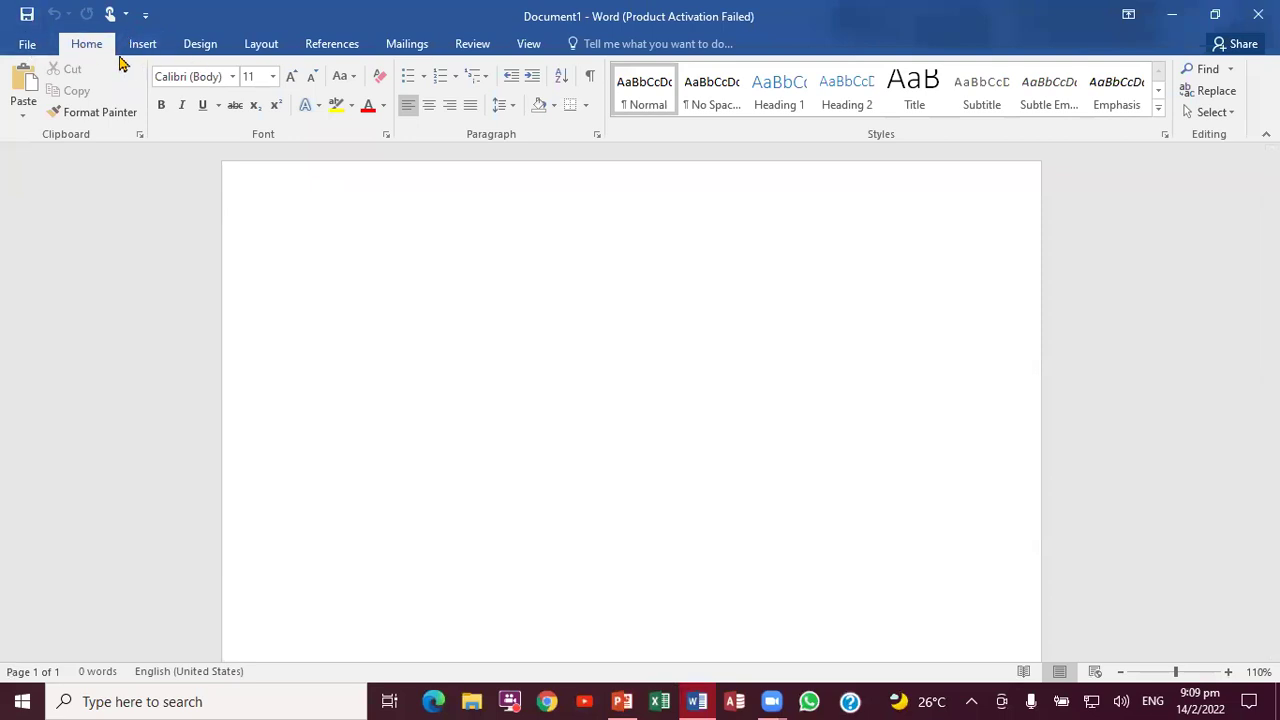
# - Bring up the Save As dialog from the File menu, proposing Doc1.docx in Documents
pyautogui.click(28, 46)
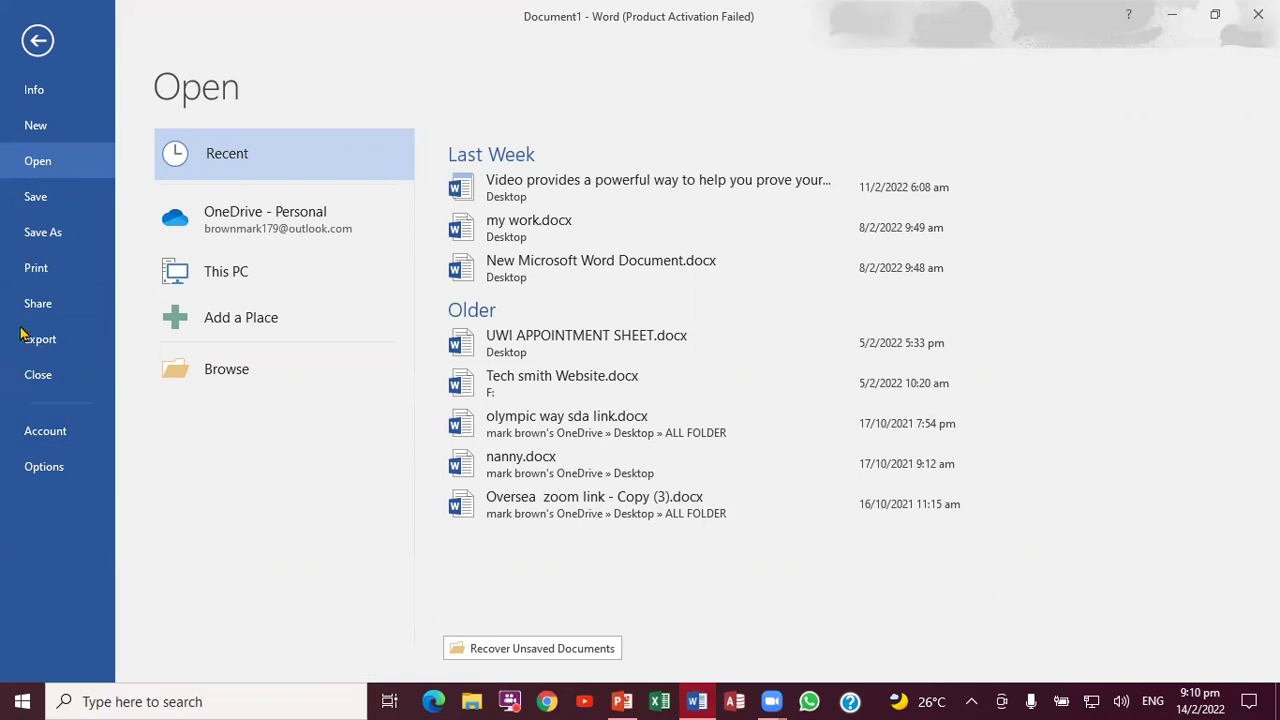
pyautogui.click(71, 240)
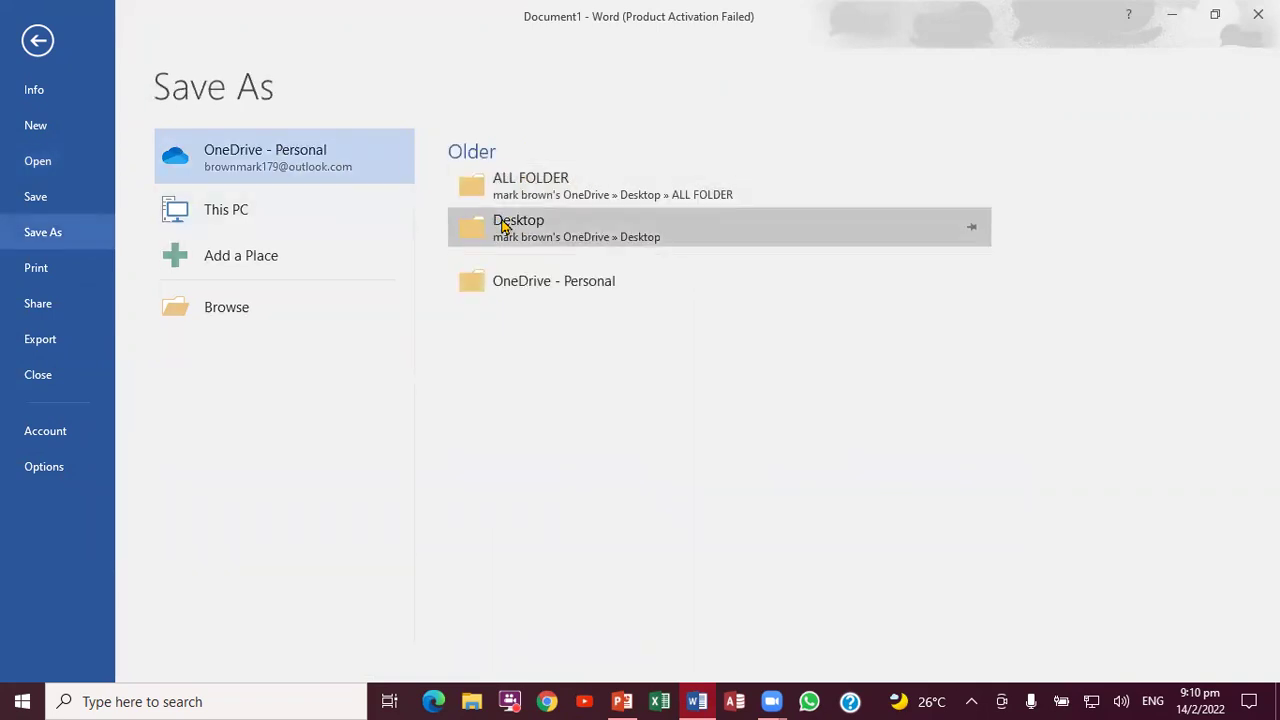
pyautogui.click(228, 314)
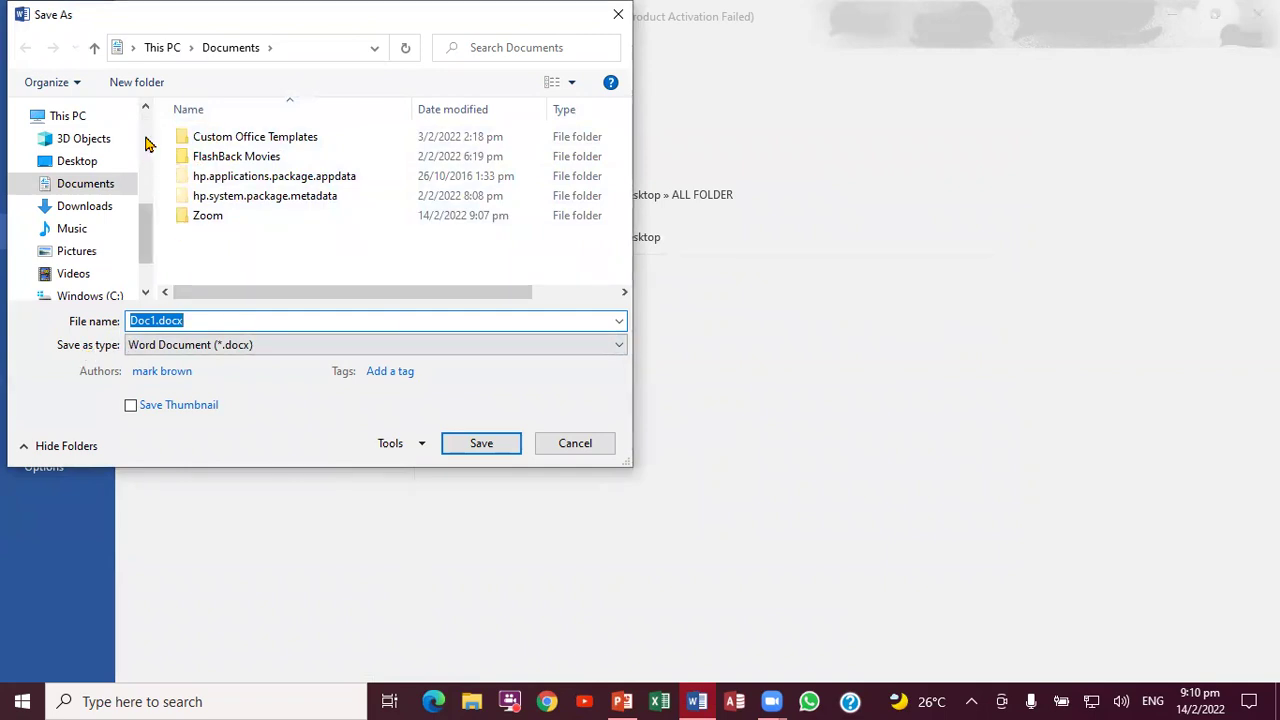
# - Save the blank document to the Desktop as 'work file'
pyautogui.scroll(5, 145, 143)
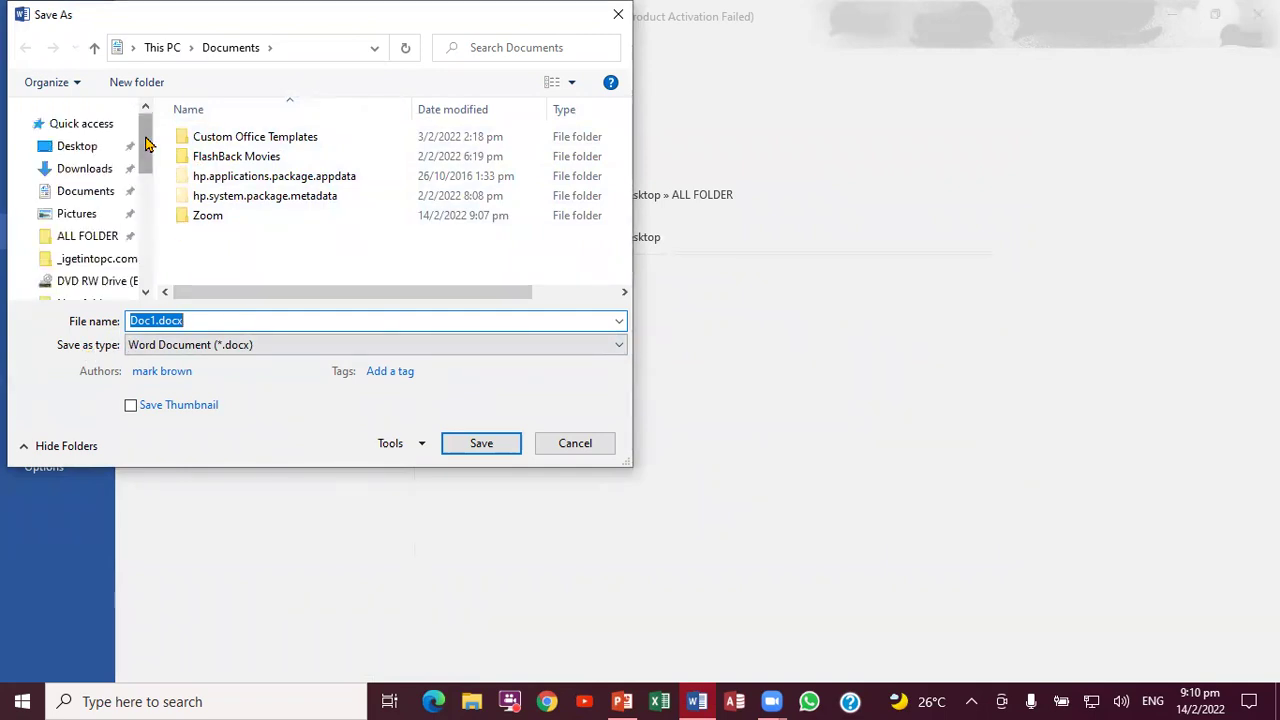
pyautogui.click(80, 146)
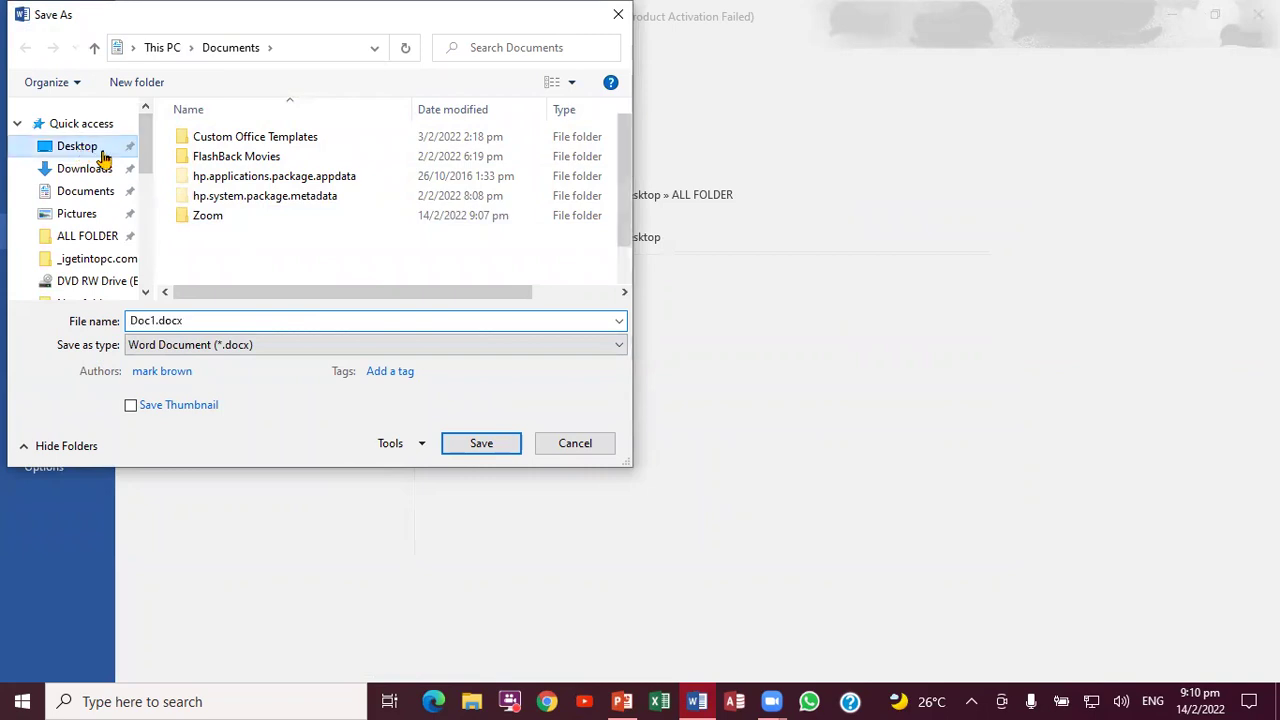
pyautogui.click(200, 327)
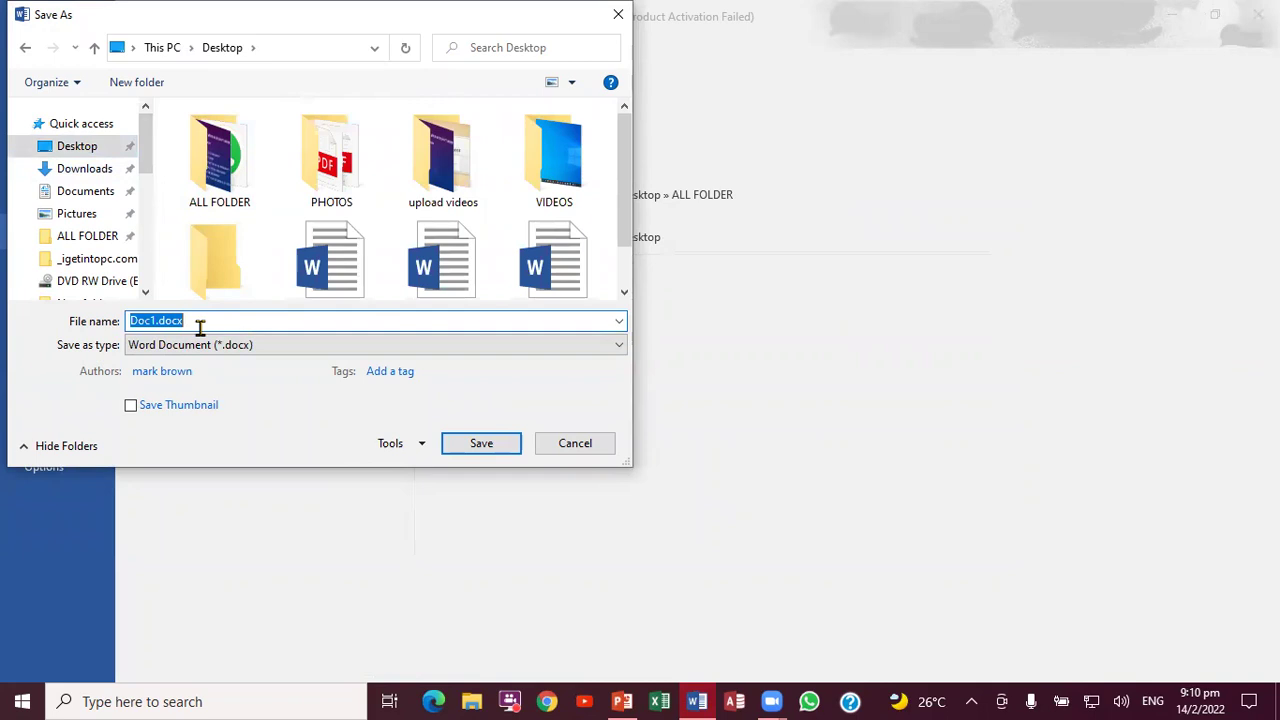
pyautogui.write('work file')
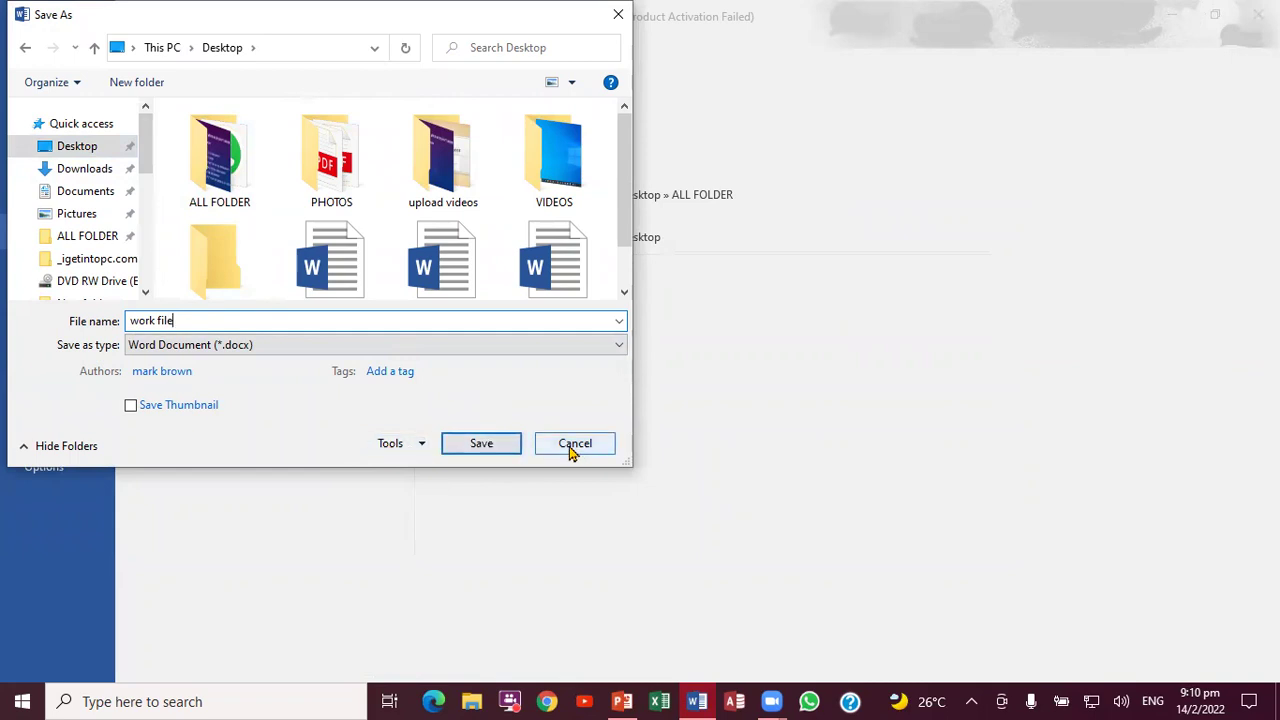
pyautogui.click(482, 445)
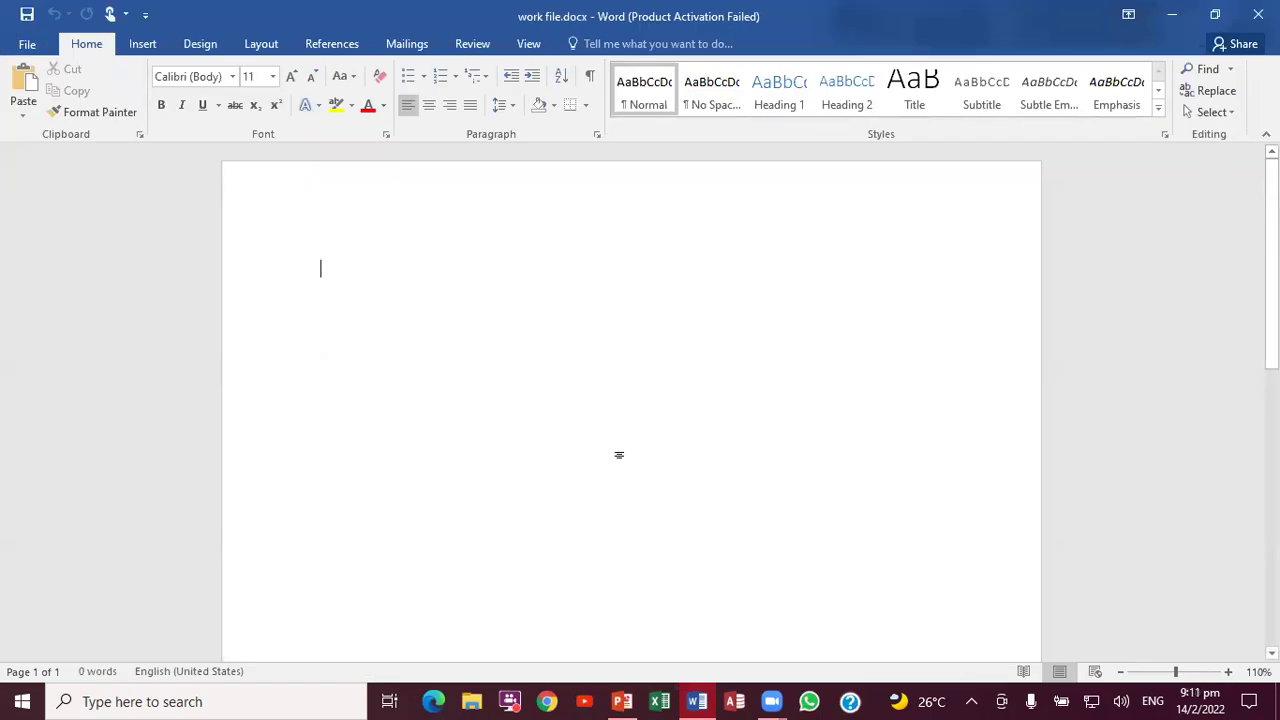
# - Close the work file document in Word and minimize PowerPoint to reveal the desktop
pyautogui.click(622, 701)
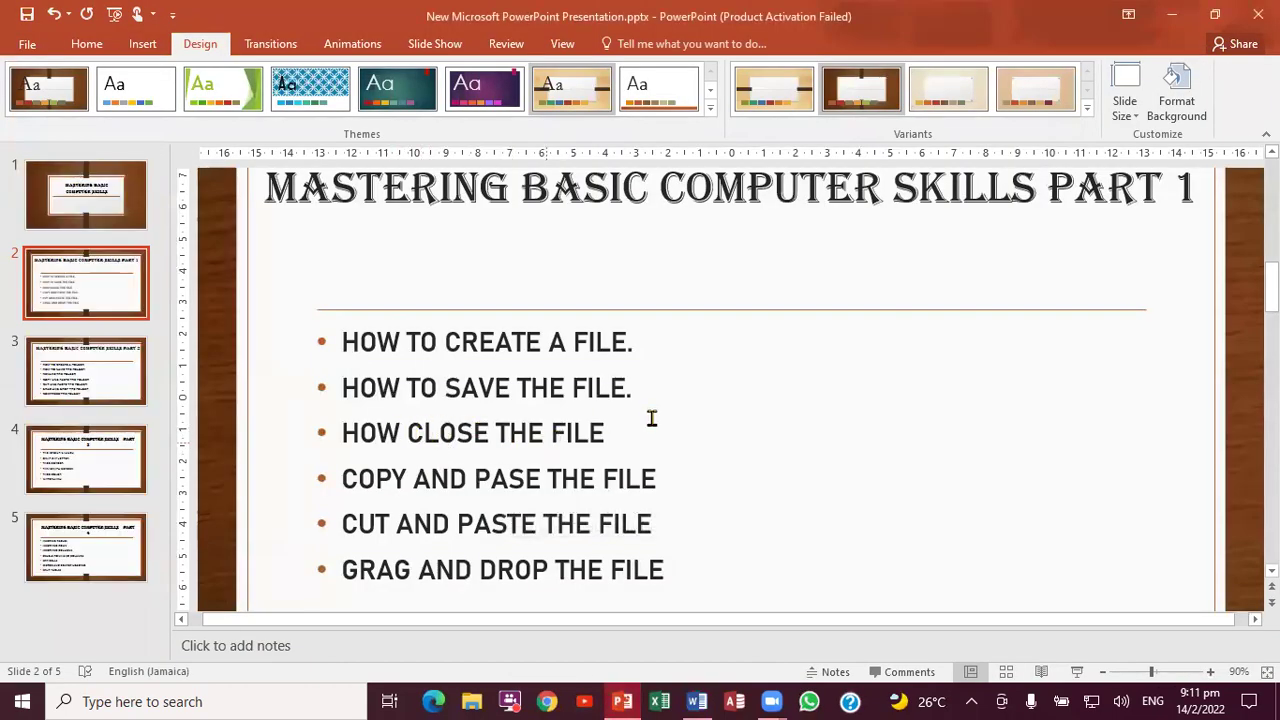
pyautogui.click(699, 701)
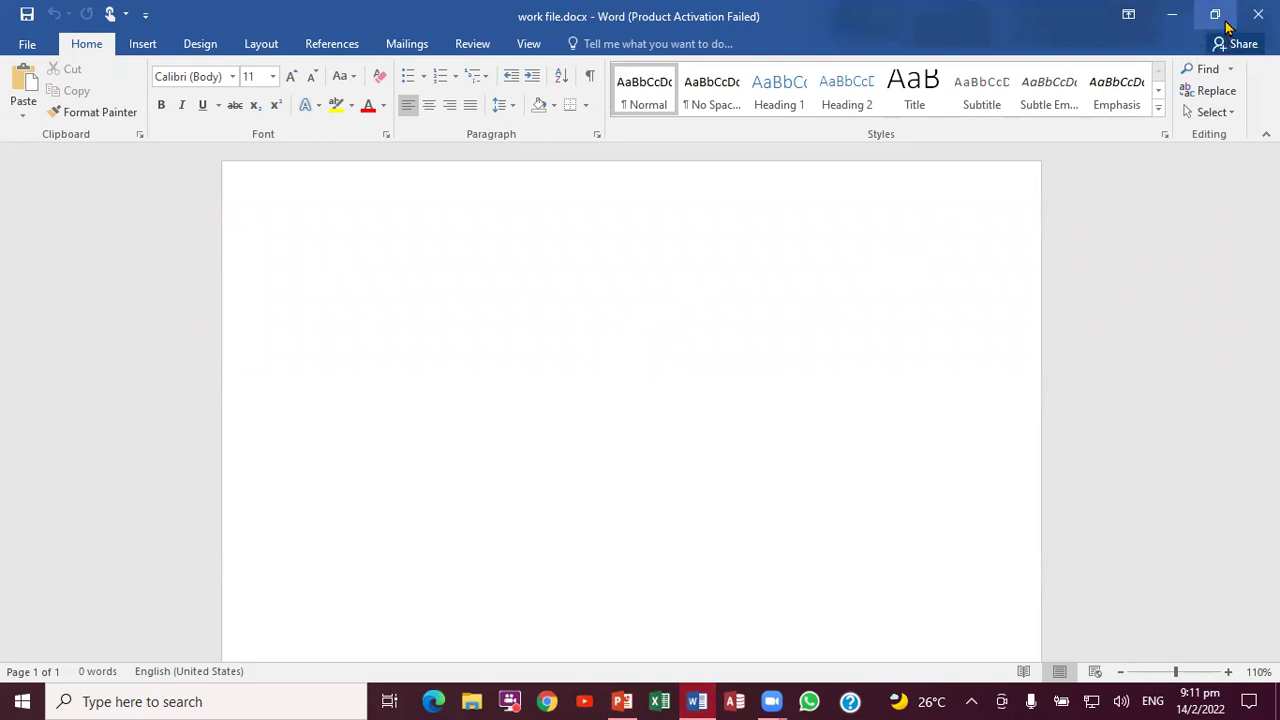
pyautogui.click(1258, 14)
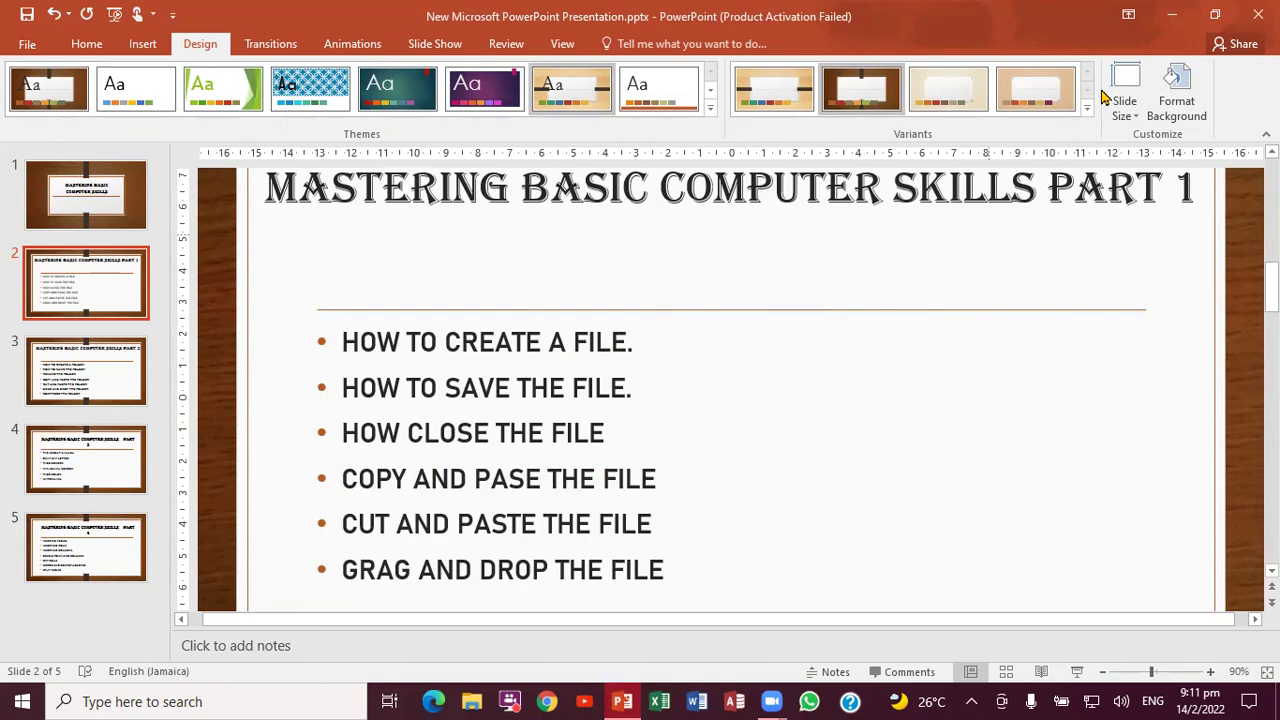
pyautogui.click(1172, 18)
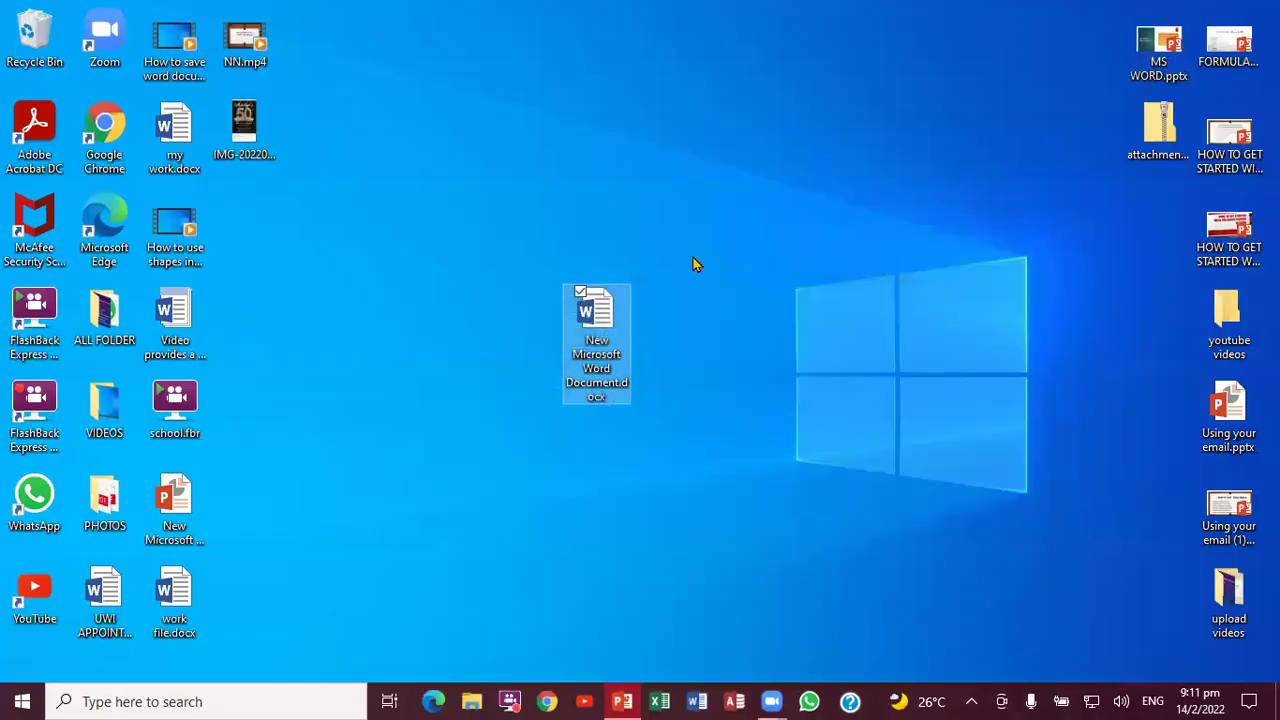
# - Copy New Microsoft Word Document.docx and paste a first duplicate, '- Copy', on the desktop
pyautogui.rightClick(587, 309)
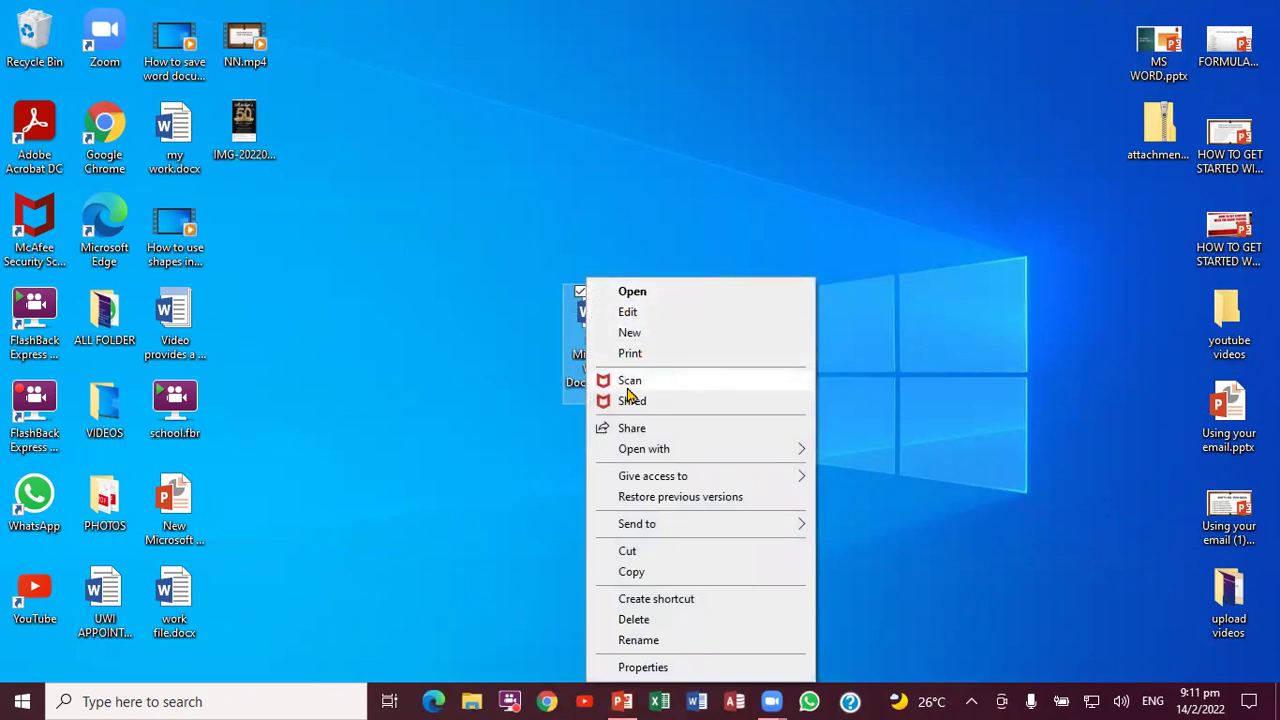
pyautogui.click(632, 573)
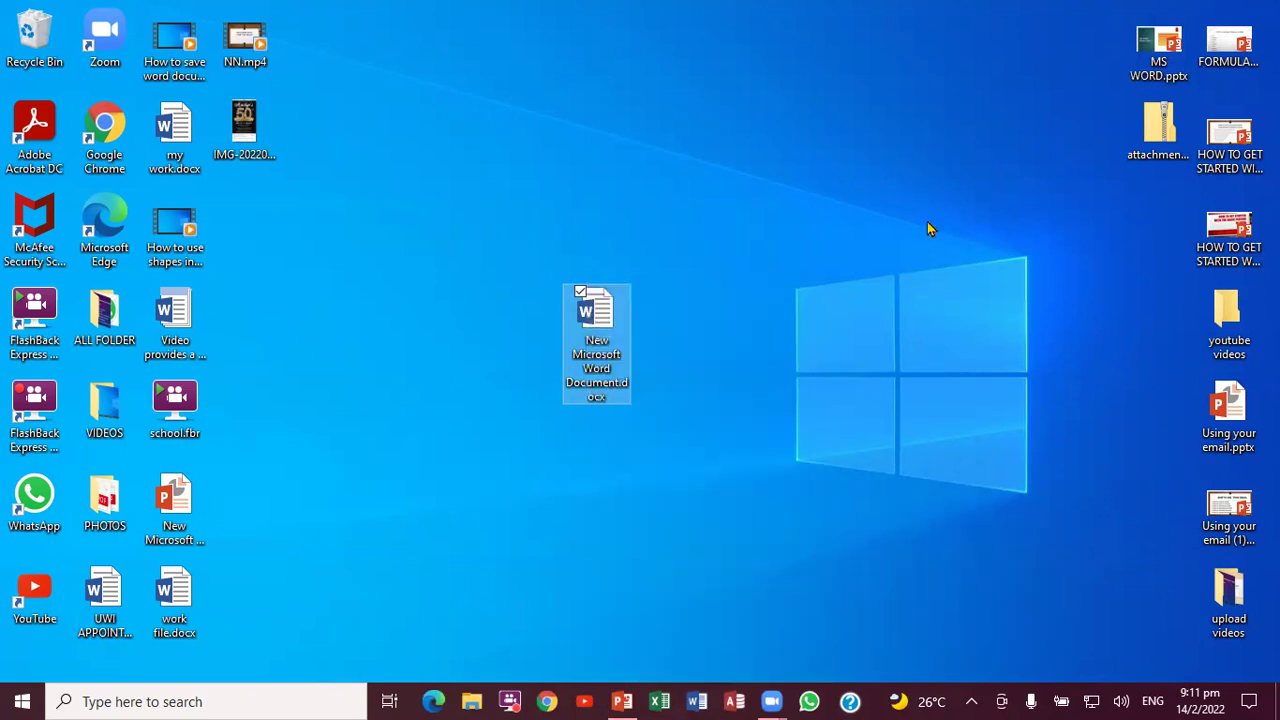
pyautogui.rightClick(790, 297)
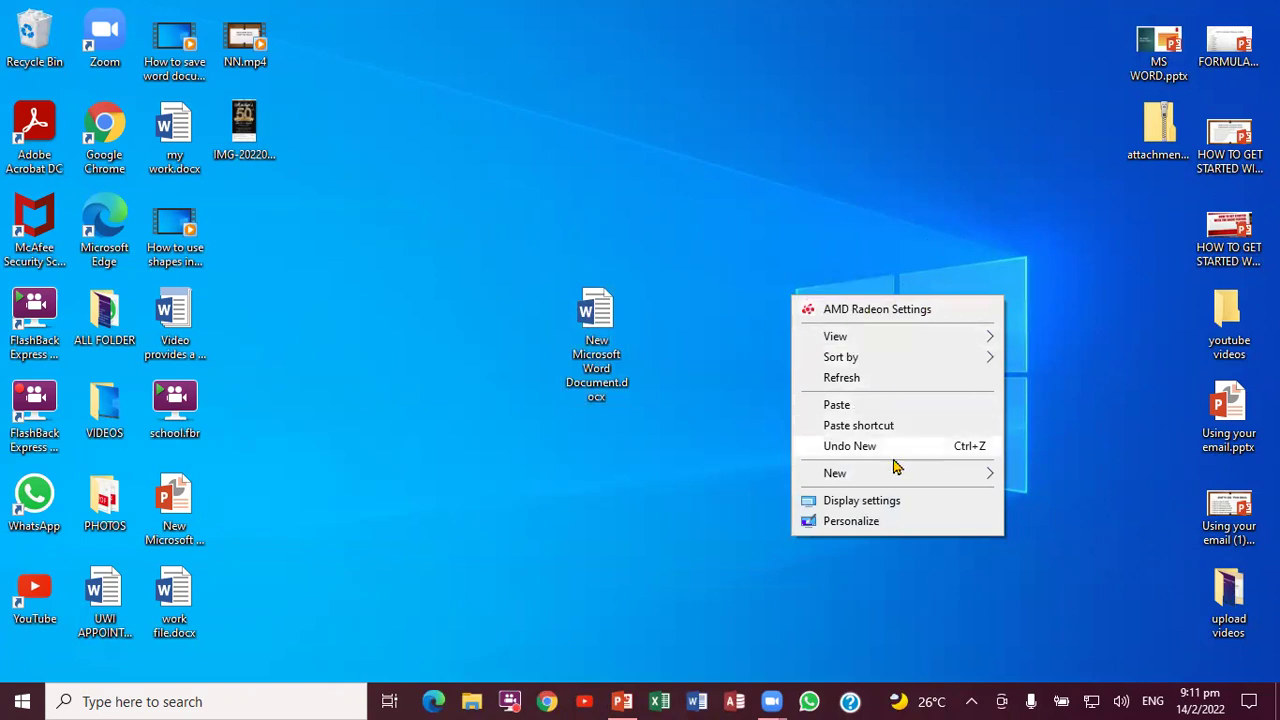
pyautogui.click(837, 405)
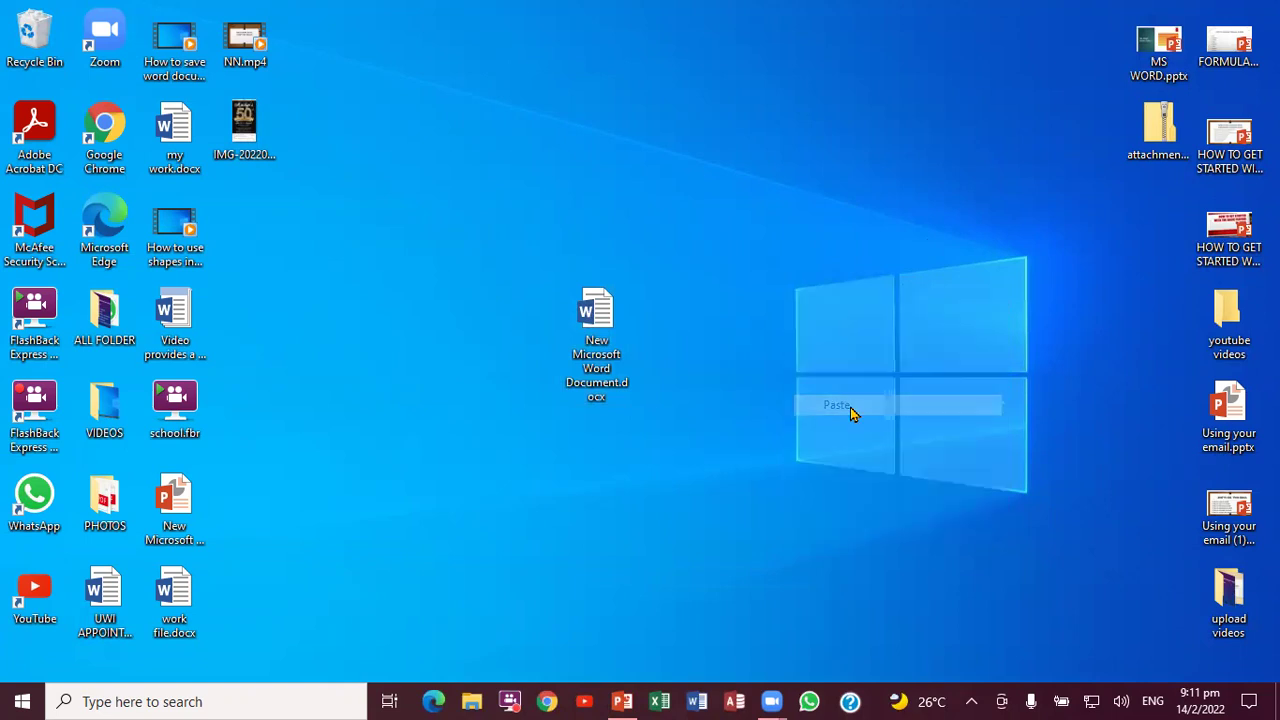
pyautogui.click(818, 446)
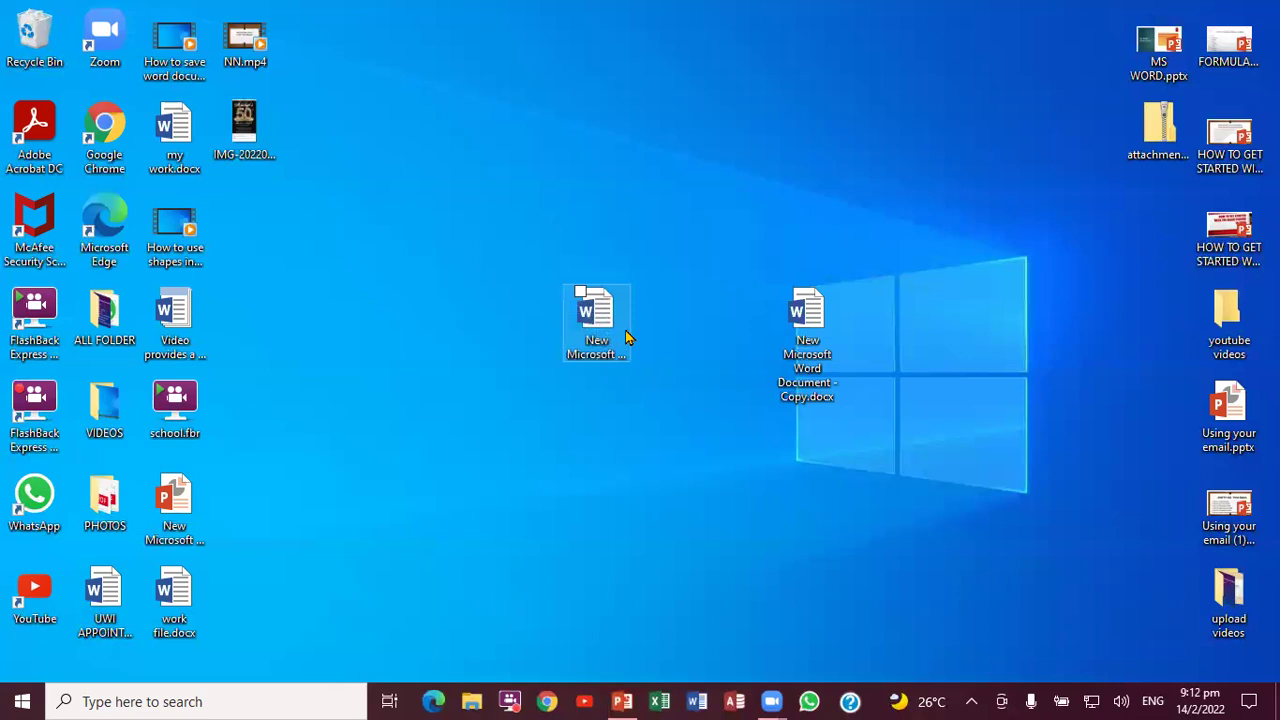
# - Paste a second duplicate, '- Copy (2)', then bring PowerPoint back to the front
pyautogui.rightClick(580, 316)
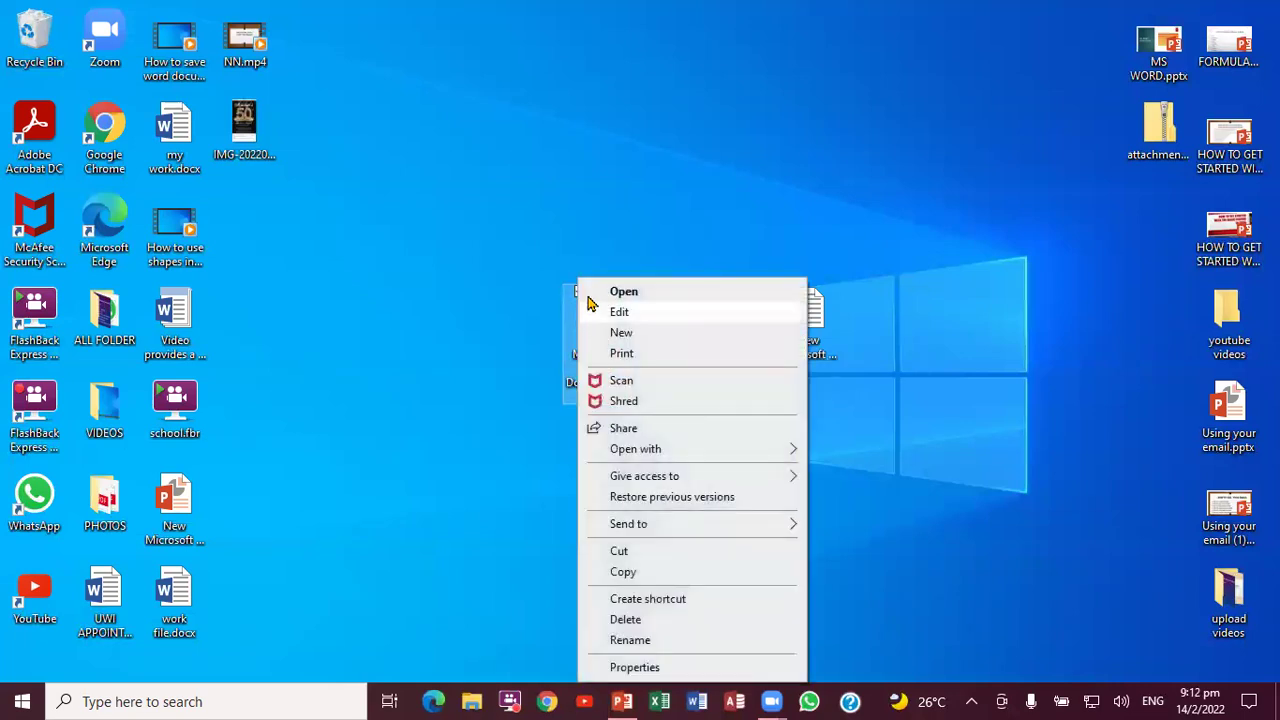
pyautogui.click(633, 575)
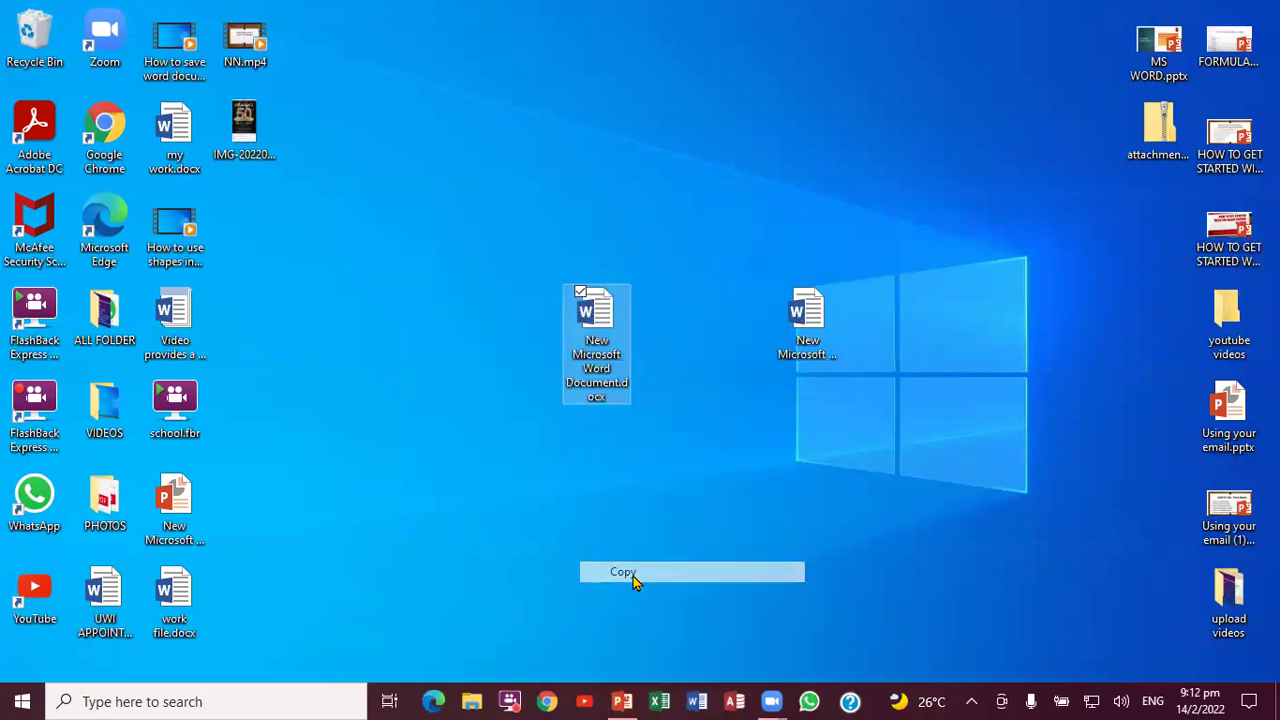
pyautogui.rightClick(694, 342)
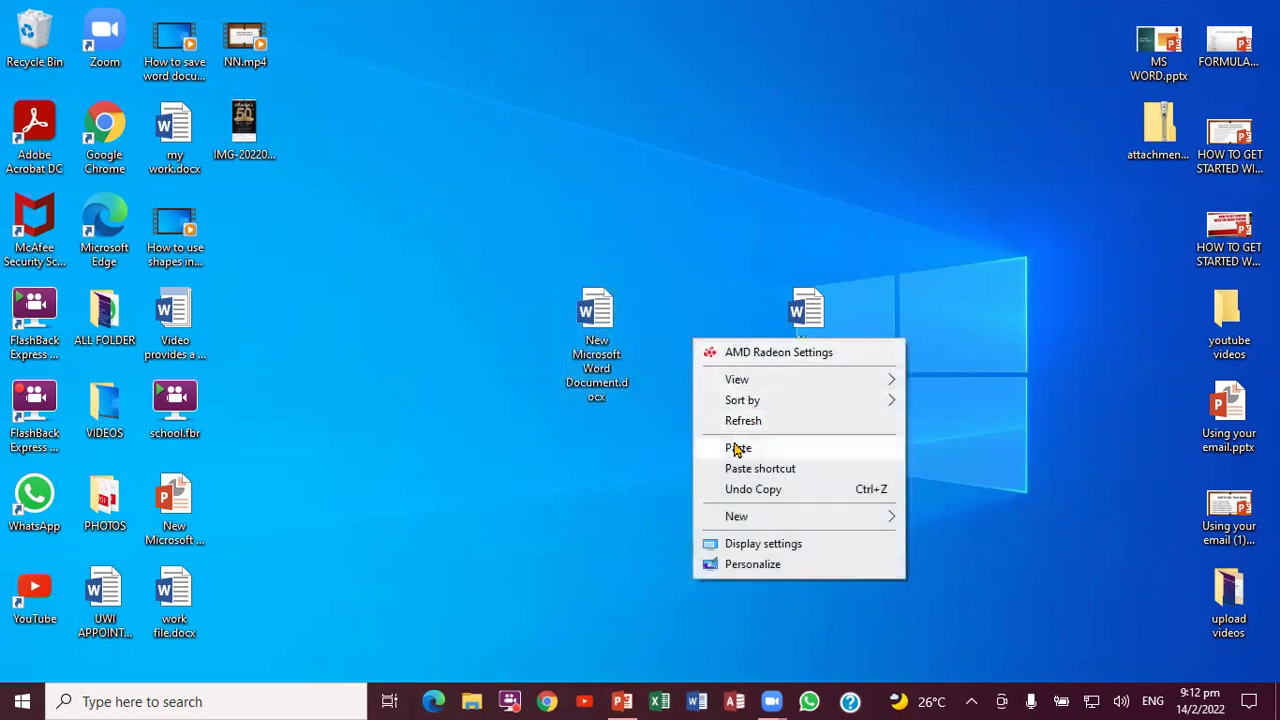
pyautogui.click(737, 450)
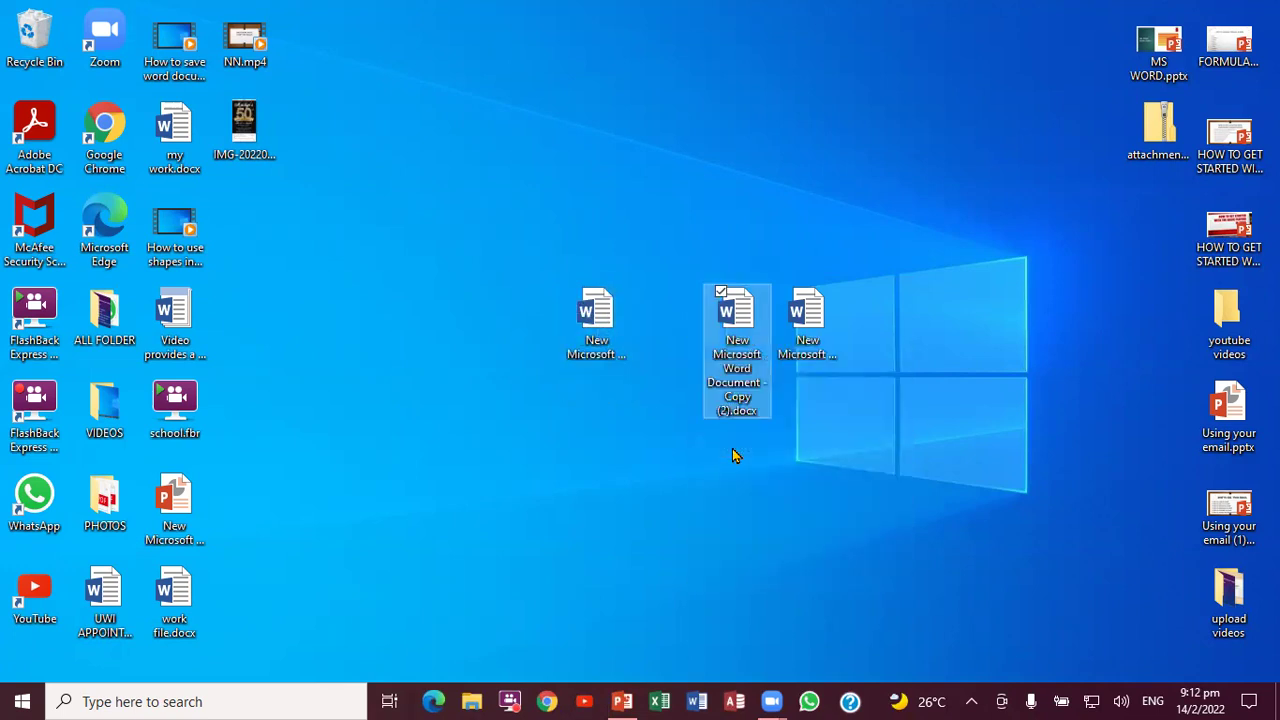
pyautogui.click(624, 701)
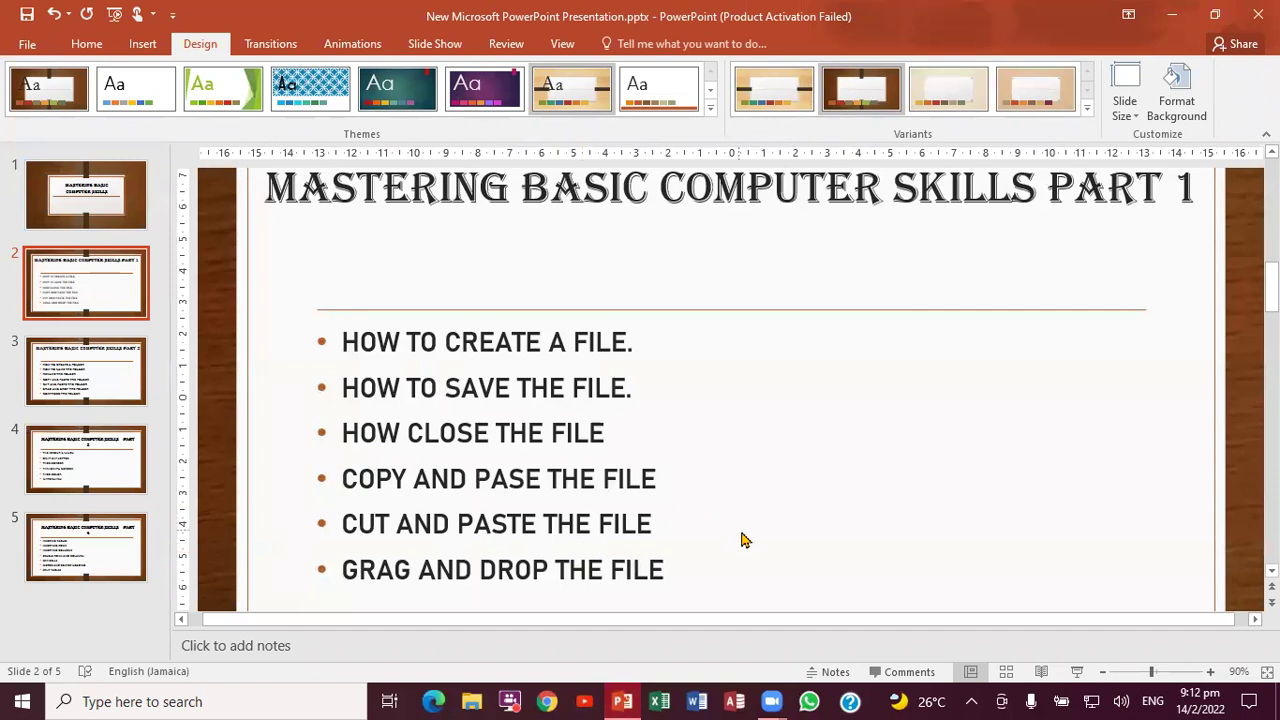
pyautogui.click(1171, 14)
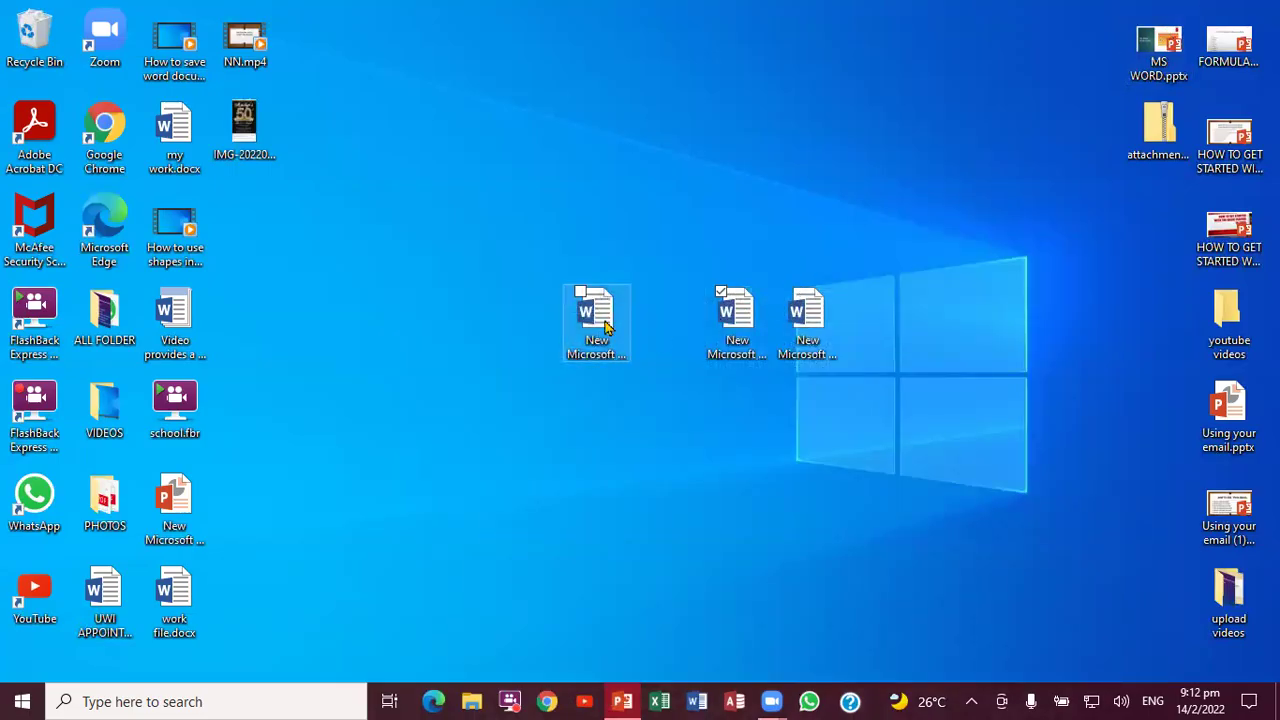
# - Cut and paste the original document and Copy (2) into a row near the top of the desktop
pyautogui.rightClick(596, 311)
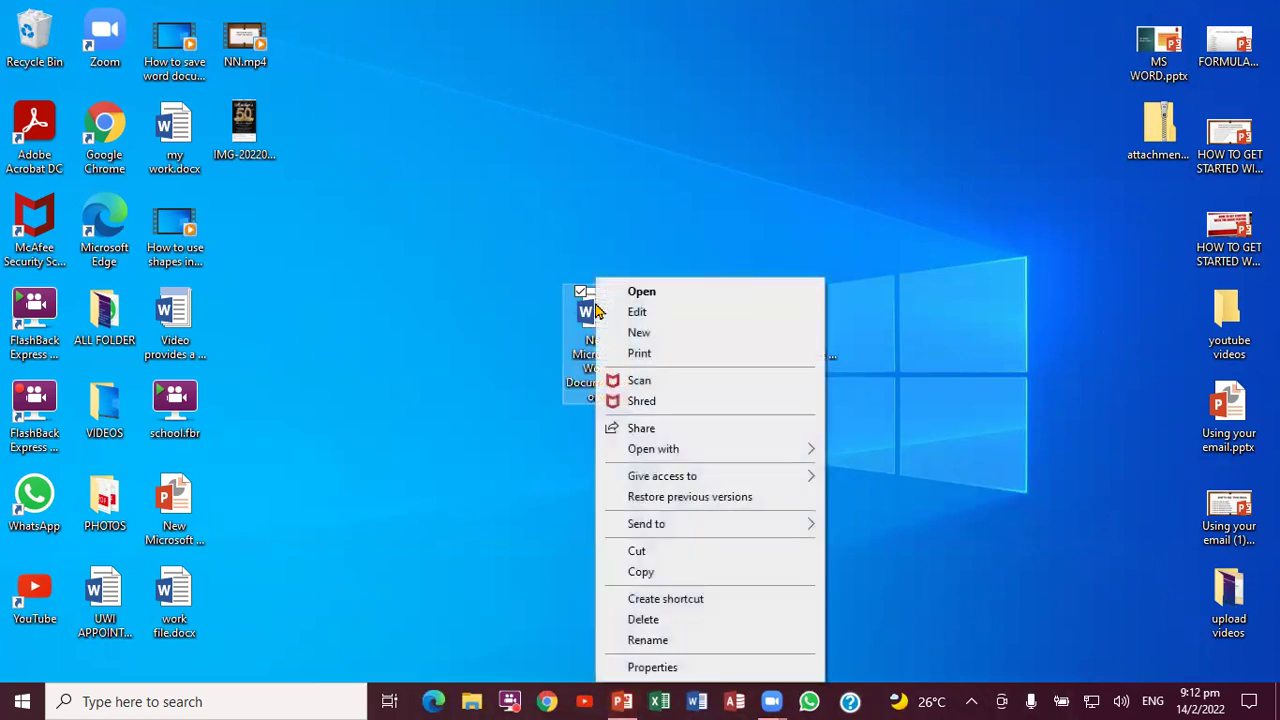
pyautogui.click(636, 553)
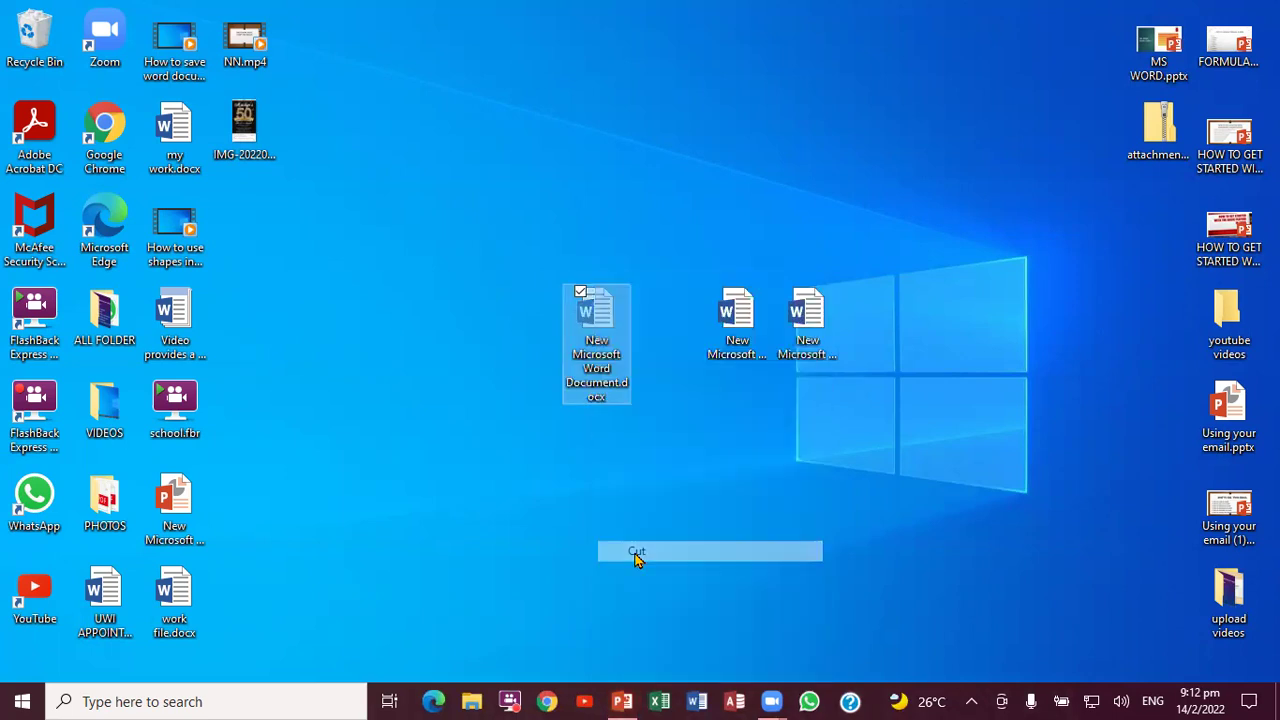
pyautogui.rightClick(396, 138)
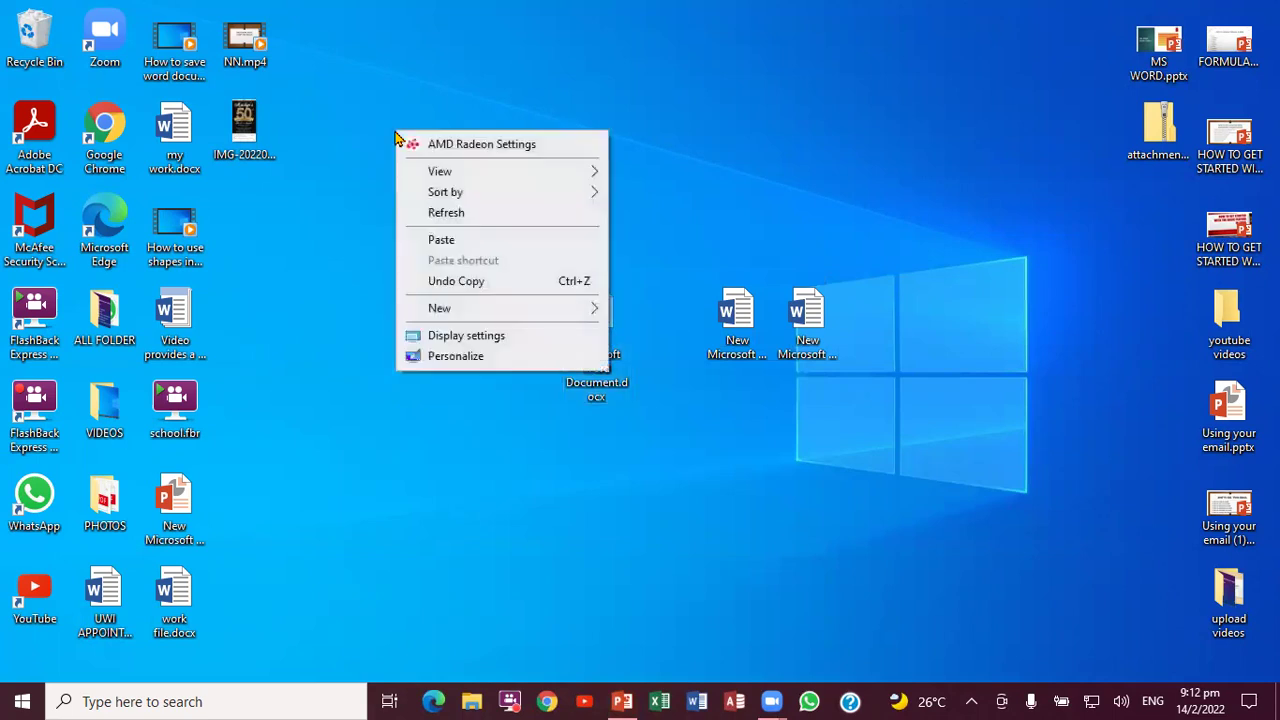
pyautogui.click(442, 240)
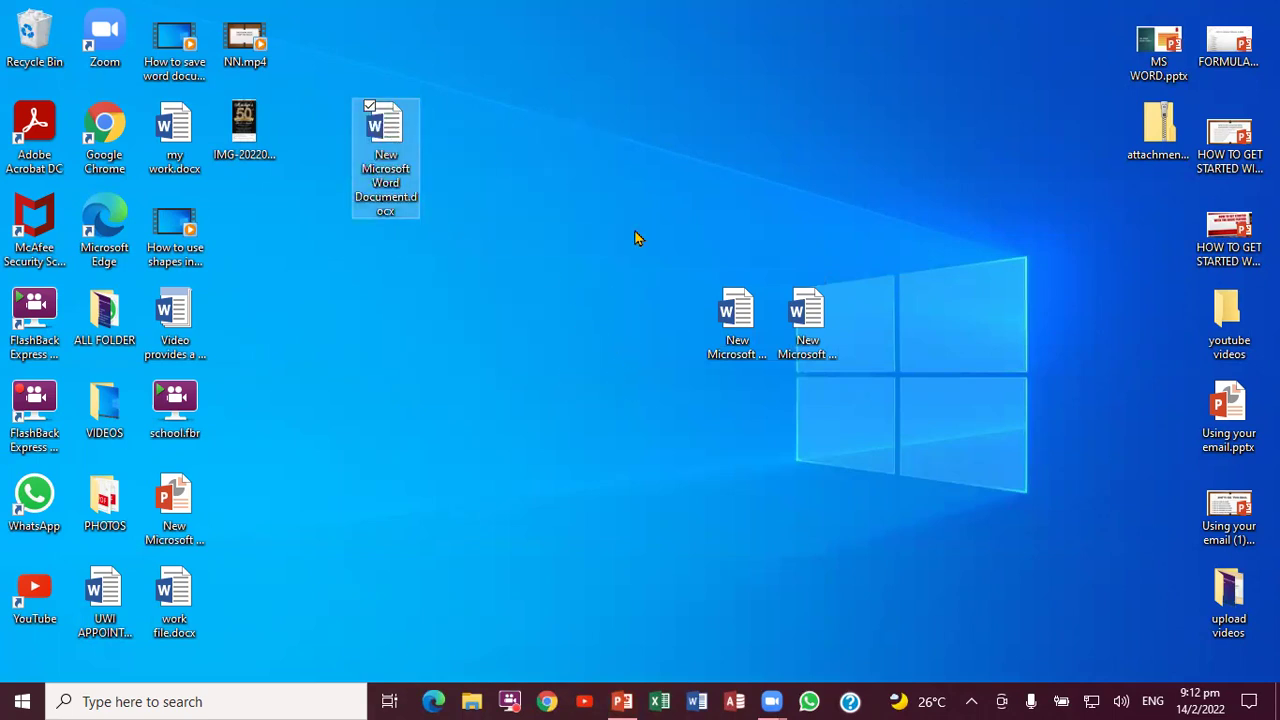
pyautogui.rightClick(729, 327)
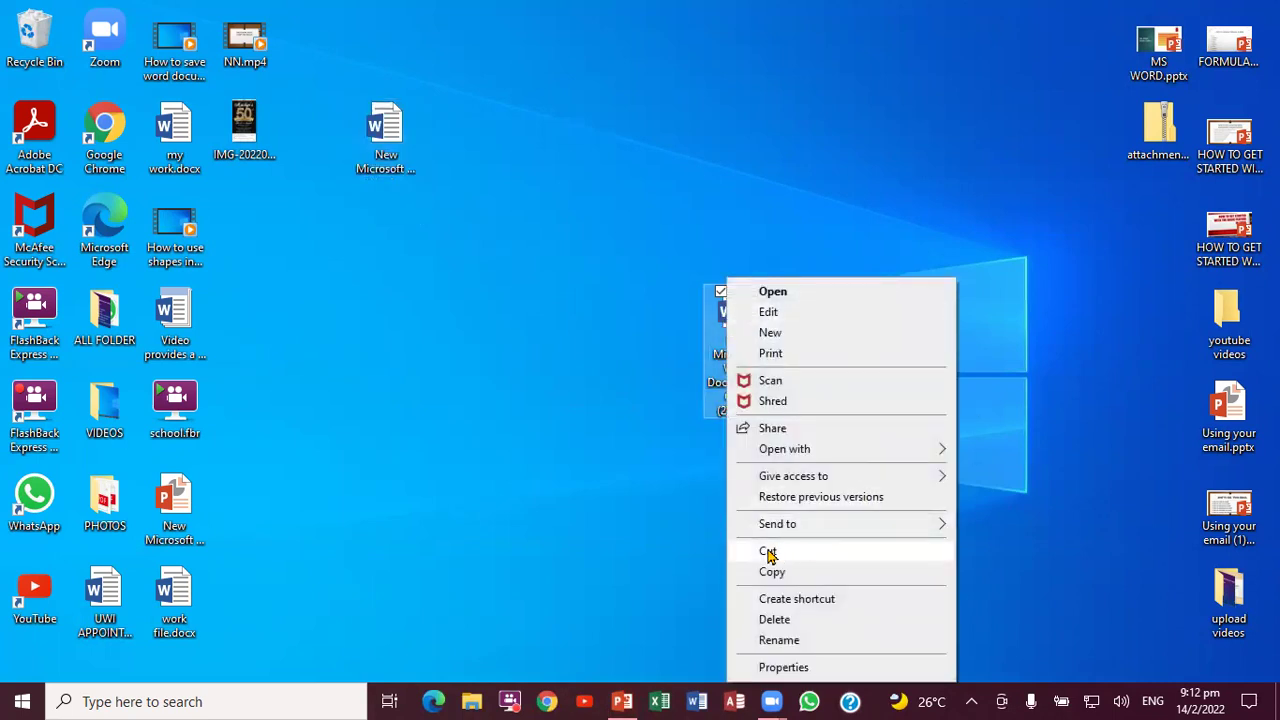
pyautogui.click(772, 551)
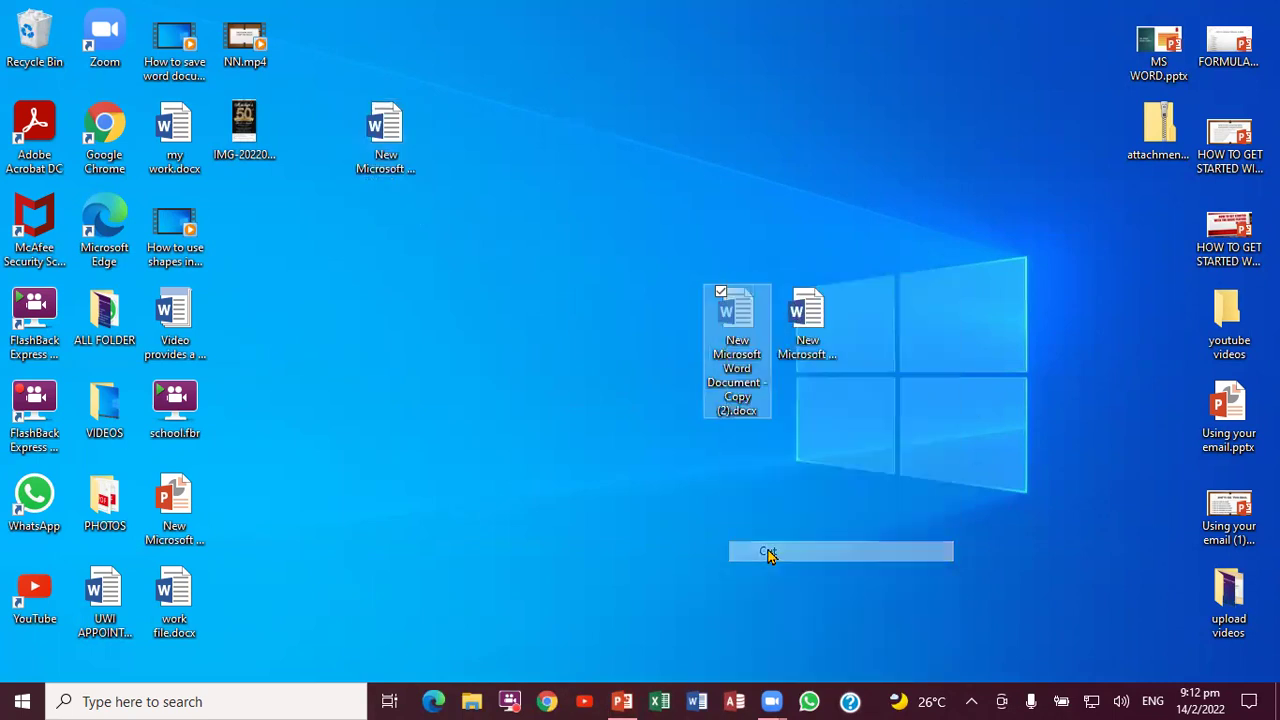
pyautogui.rightClick(505, 130)
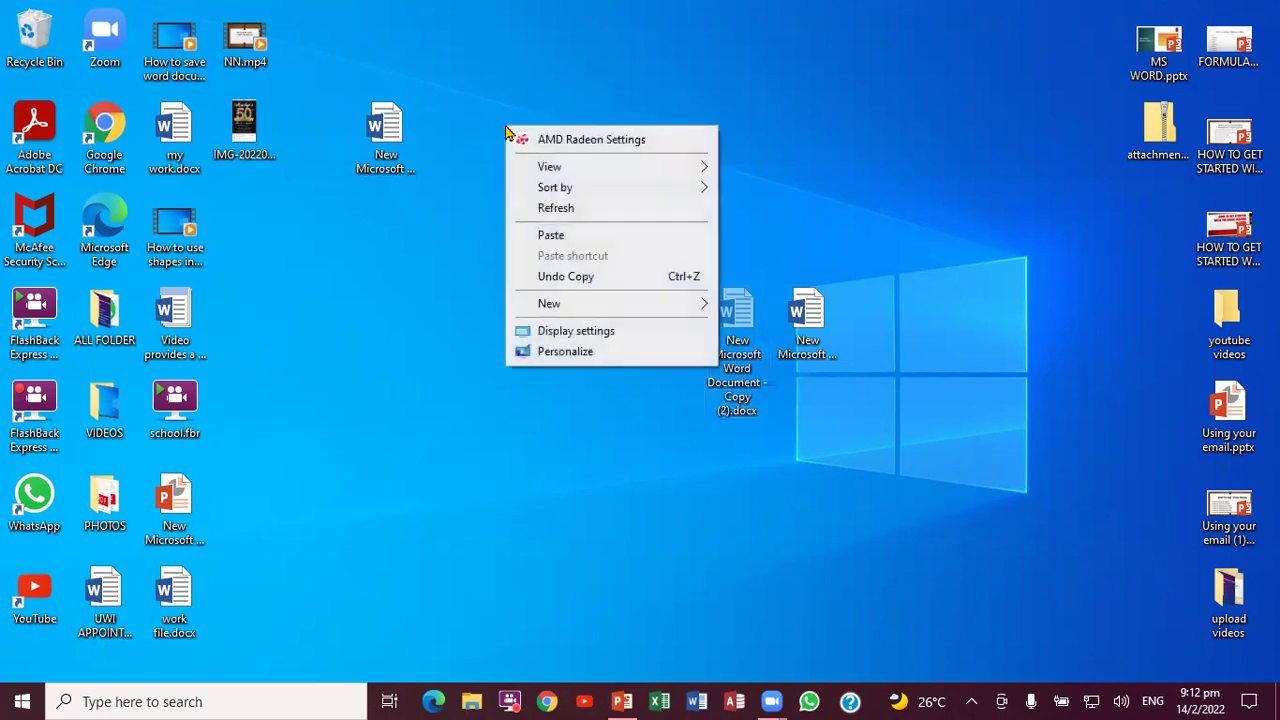
pyautogui.click(564, 238)
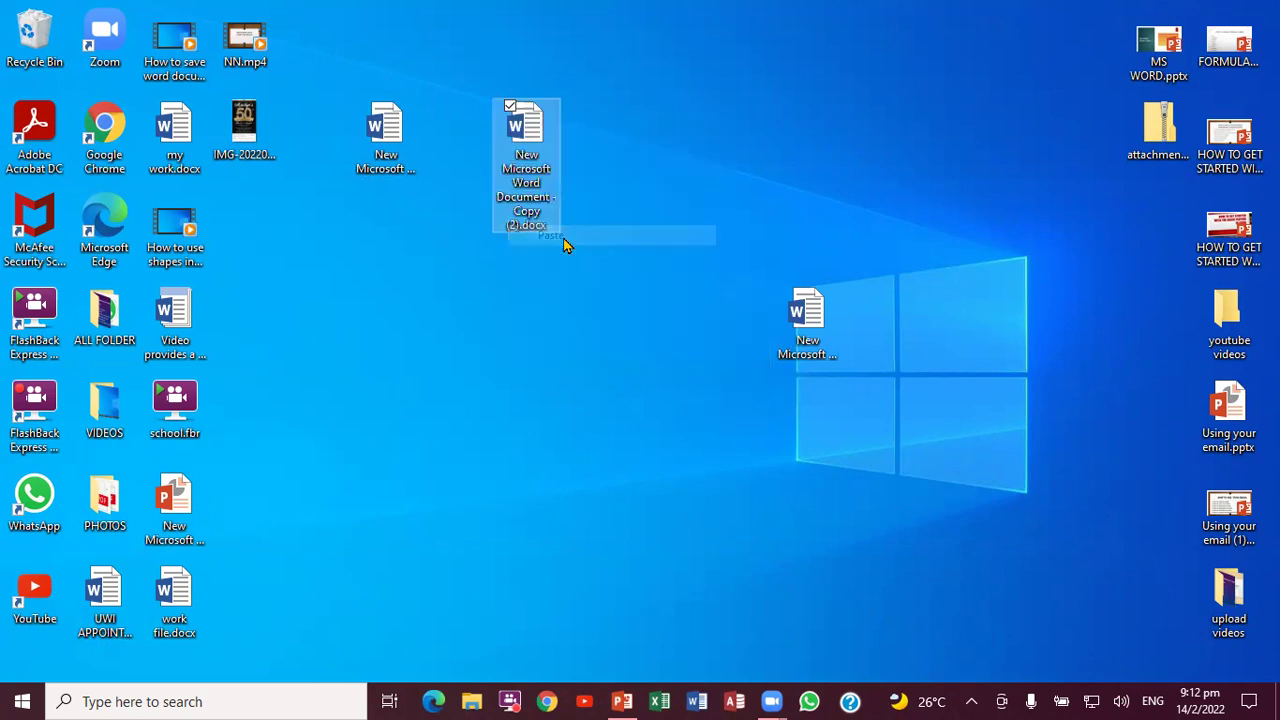
# - Move the Copy document to the end of the top row, then bring PowerPoint back into view
pyautogui.rightClick(818, 316)
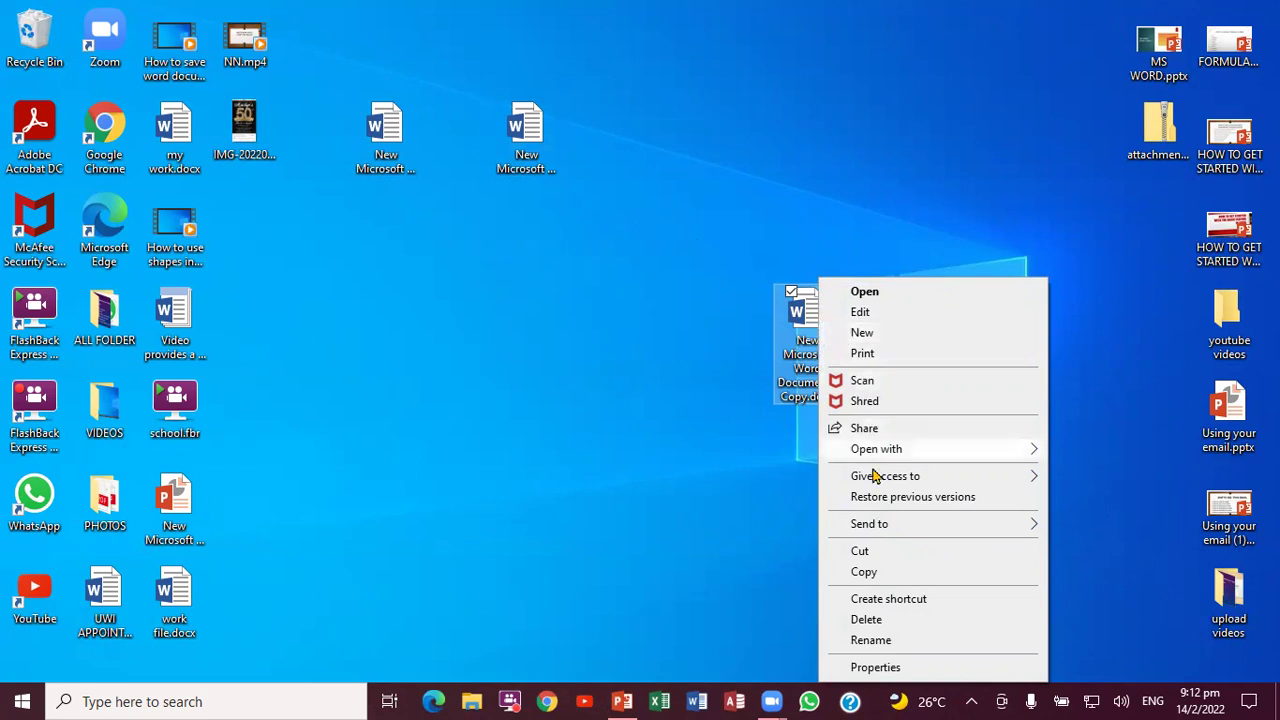
pyautogui.click(861, 553)
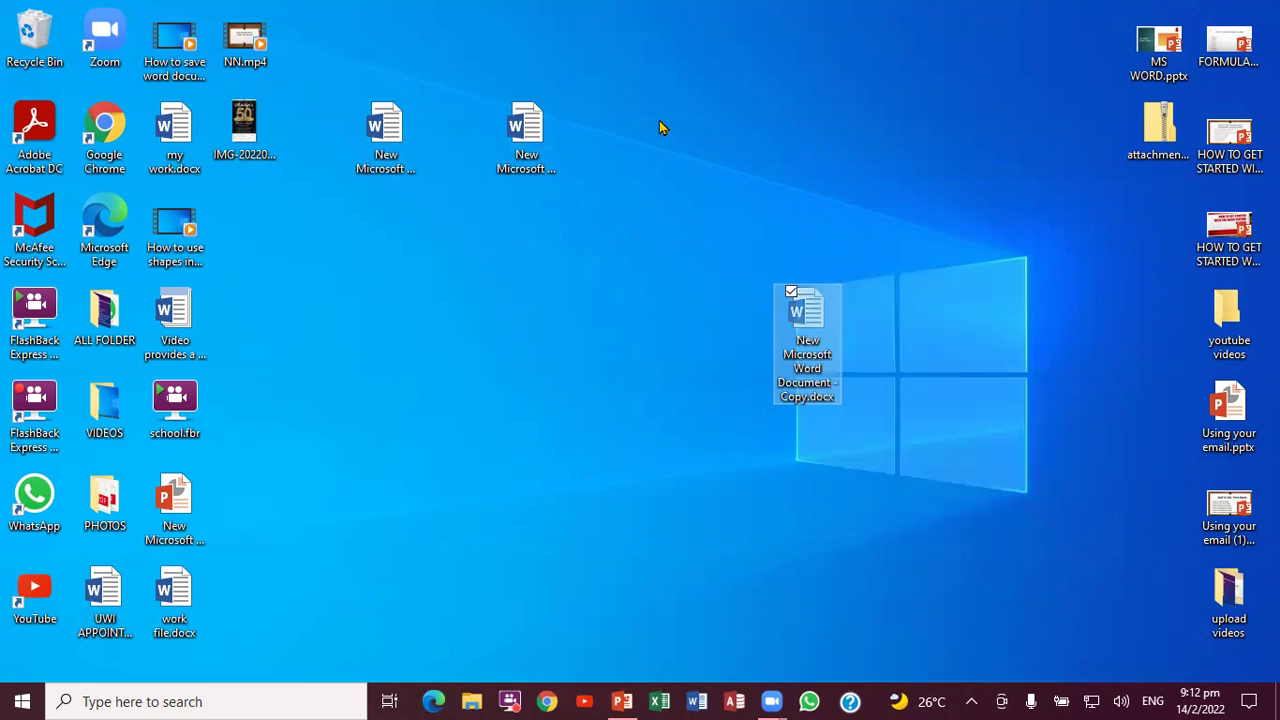
pyautogui.rightClick(616, 113)
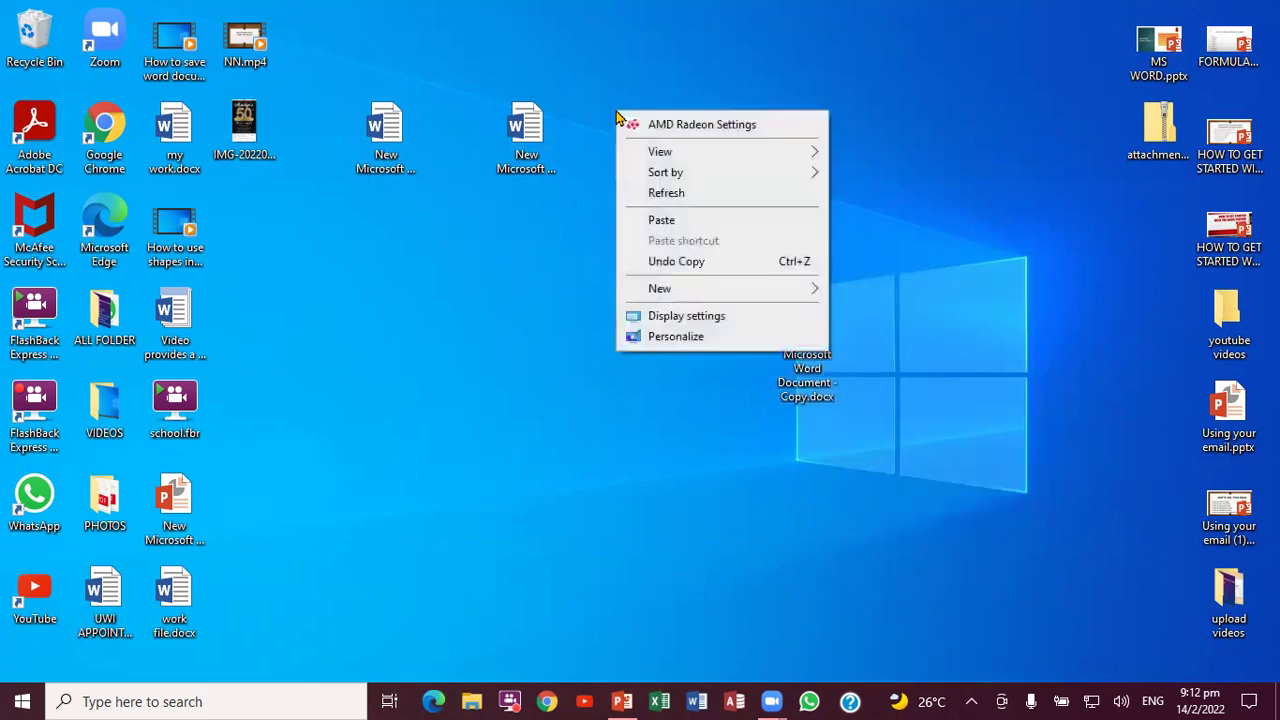
pyautogui.click(661, 221)
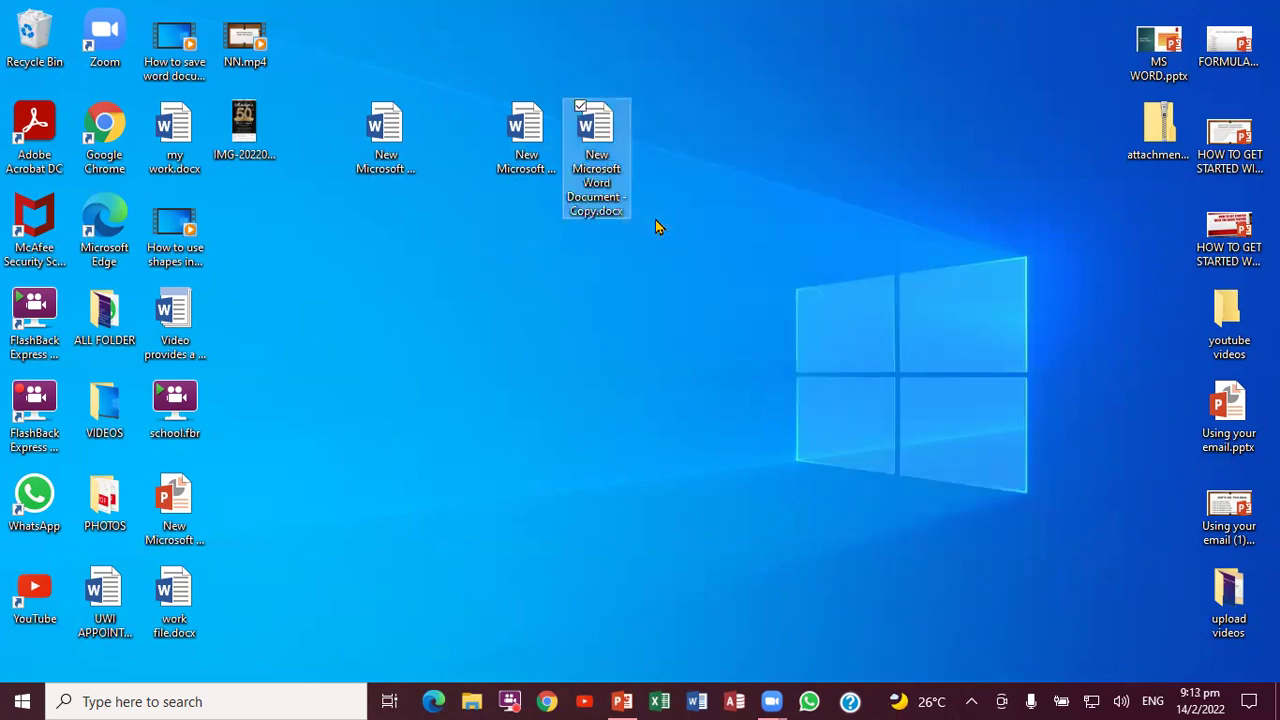
pyautogui.click(672, 303)
pyautogui.click(624, 700)
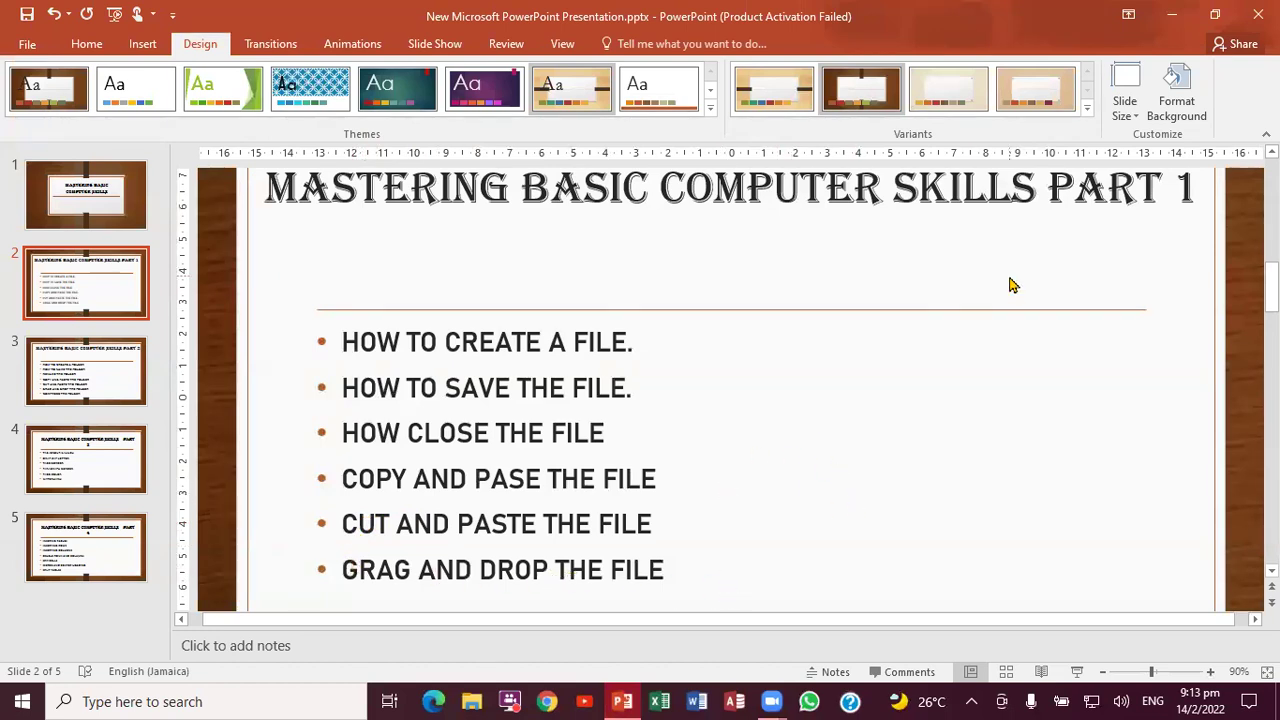
pyautogui.click(1172, 14)
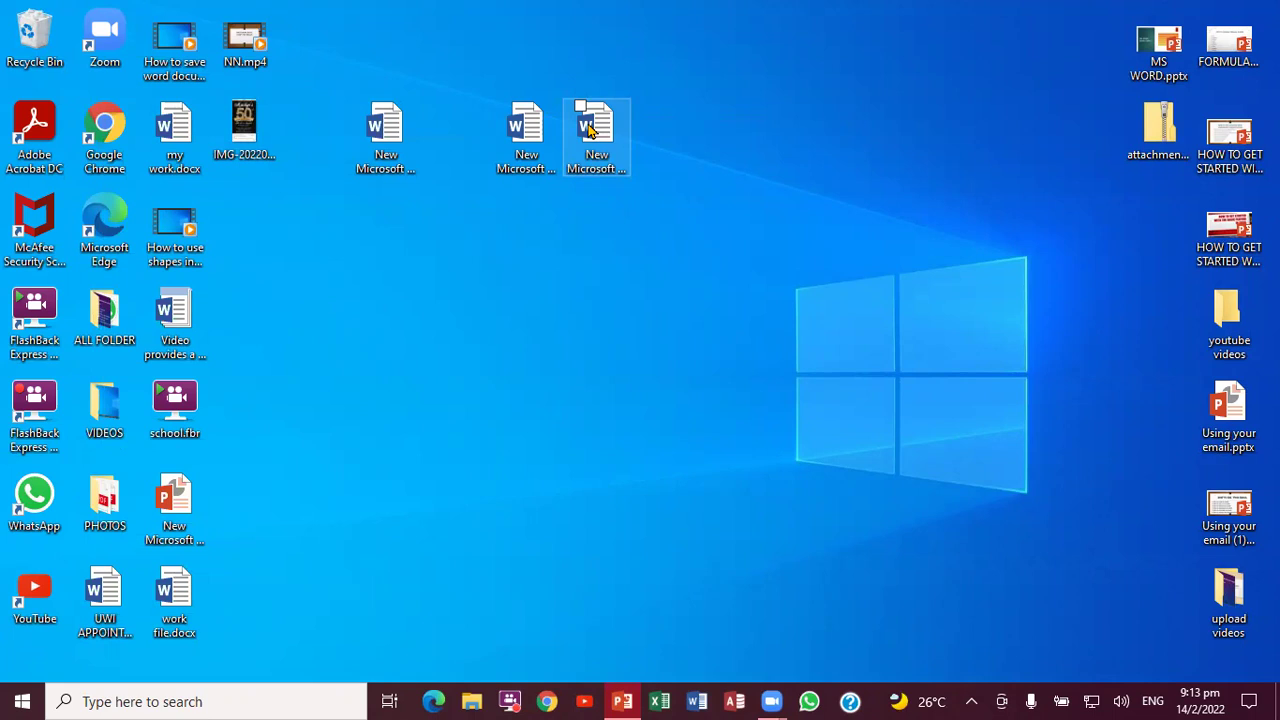
# - Drag Copy, Copy (2) and the original document into a row near the bottom centre
pyautogui.moveTo(590, 127); pyautogui.dragTo(837, 505)
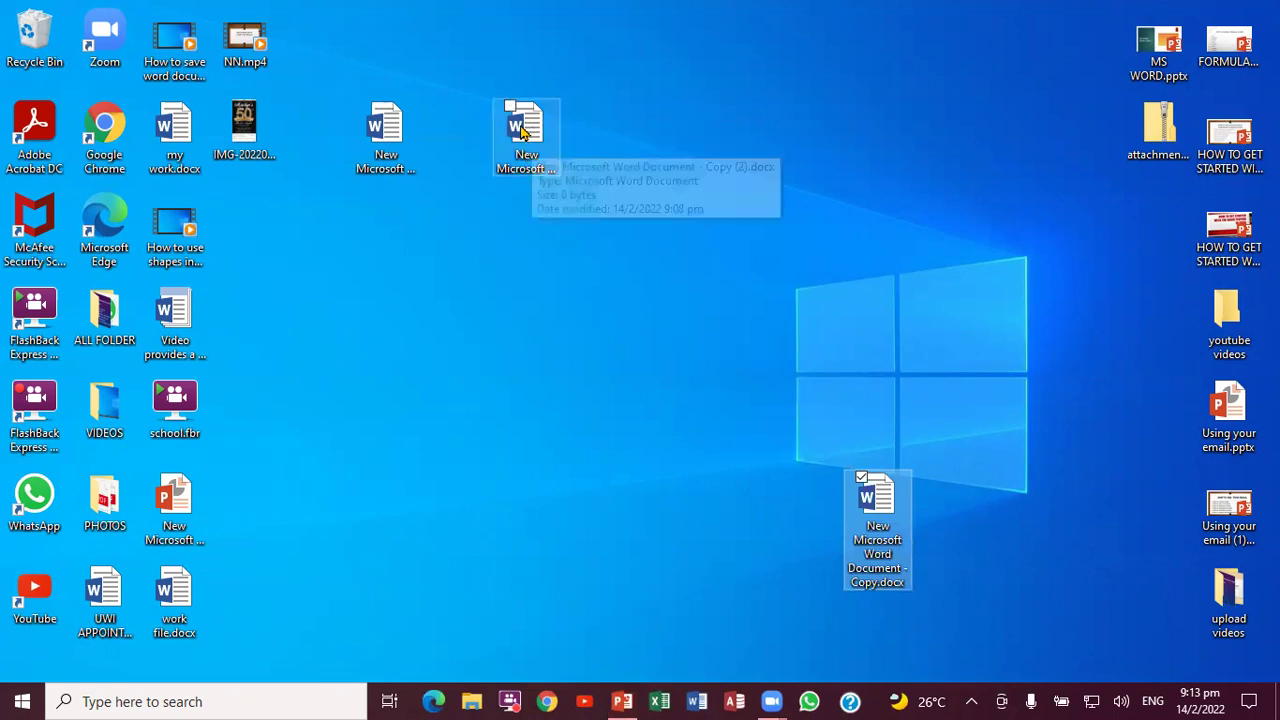
pyautogui.moveTo(521, 119); pyautogui.dragTo(758, 498)
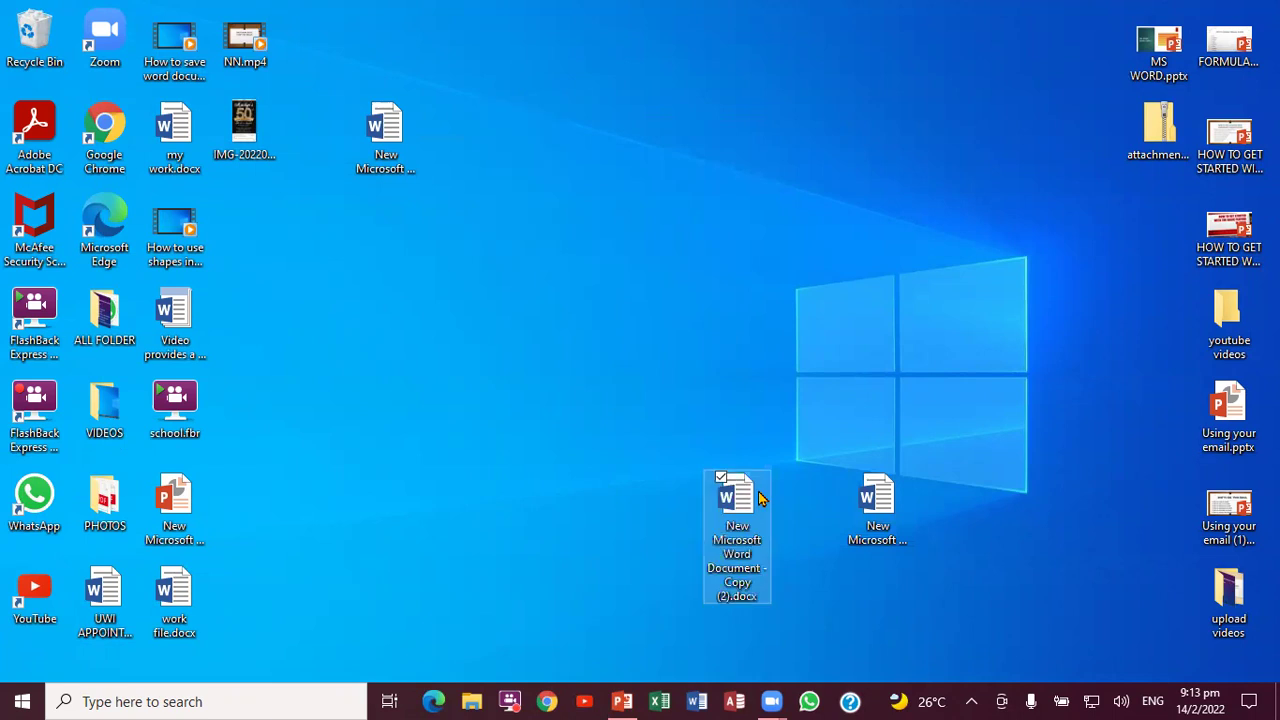
pyautogui.moveTo(383, 122); pyautogui.dragTo(651, 478)
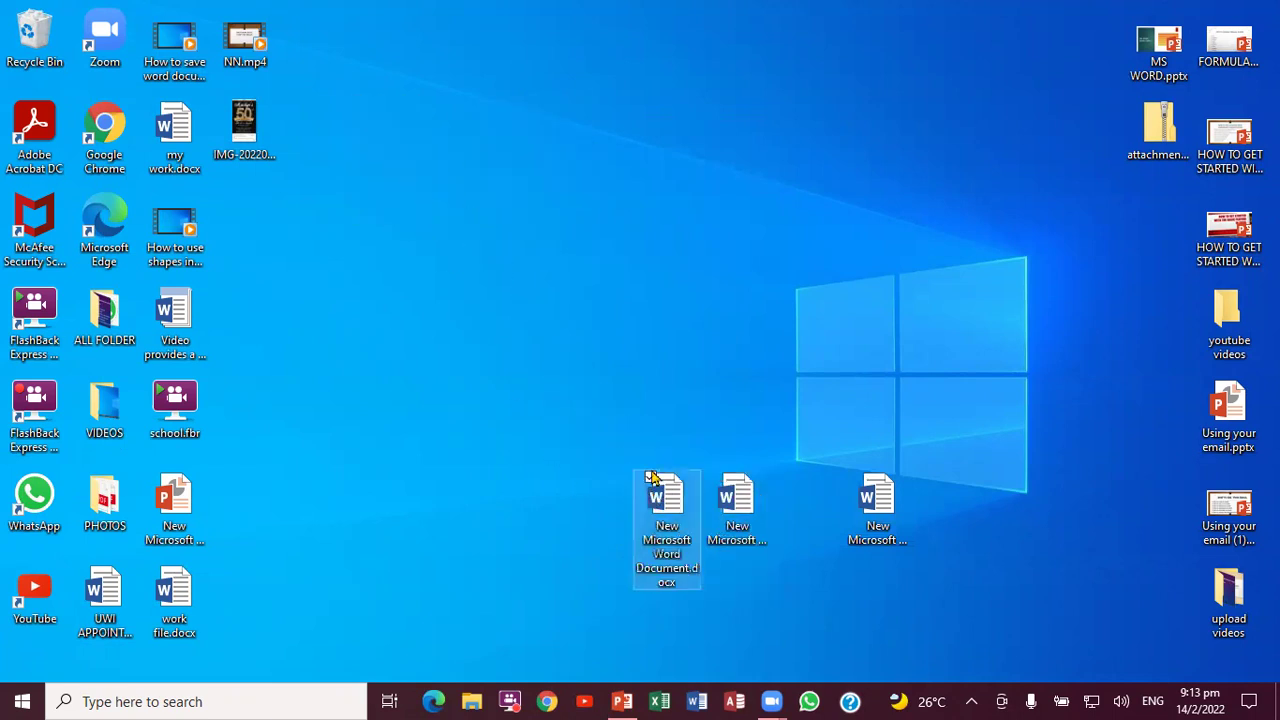
pyautogui.click(731, 382)
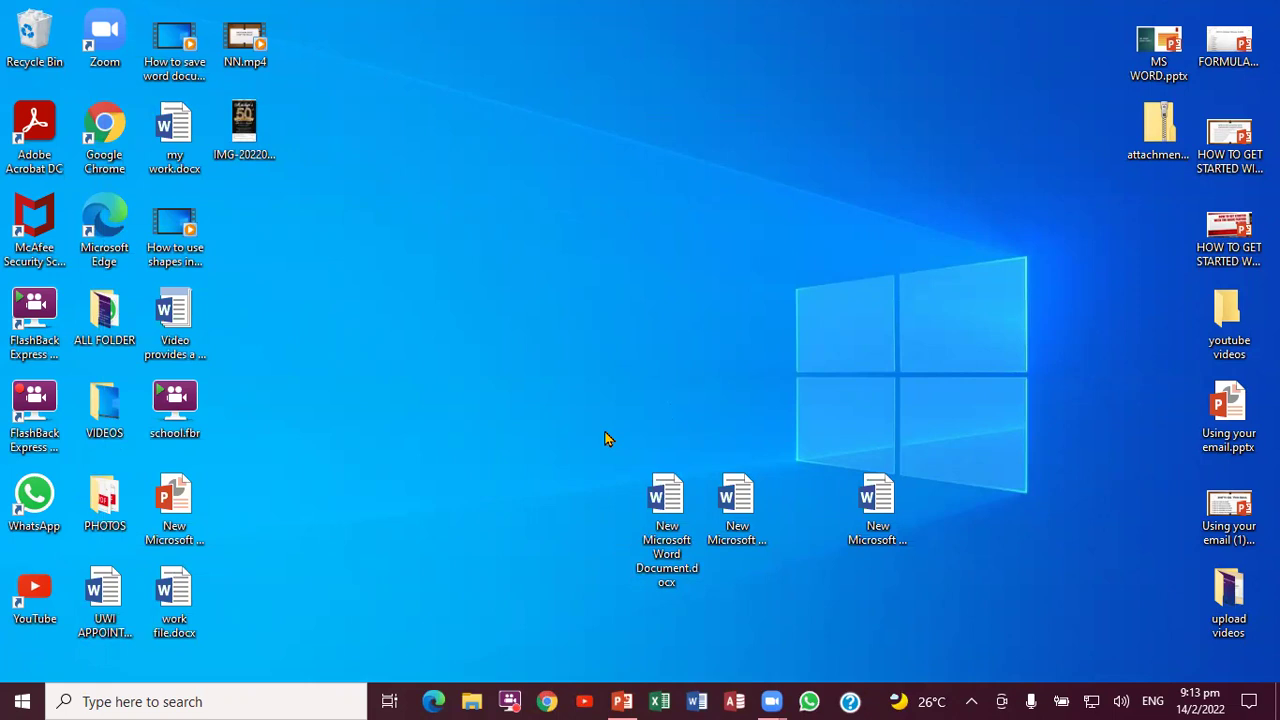
# - Box-select the three documents and drag them as a group, settling them in the upper middle
pyautogui.moveTo(606, 428); pyautogui.dragTo(917, 586)
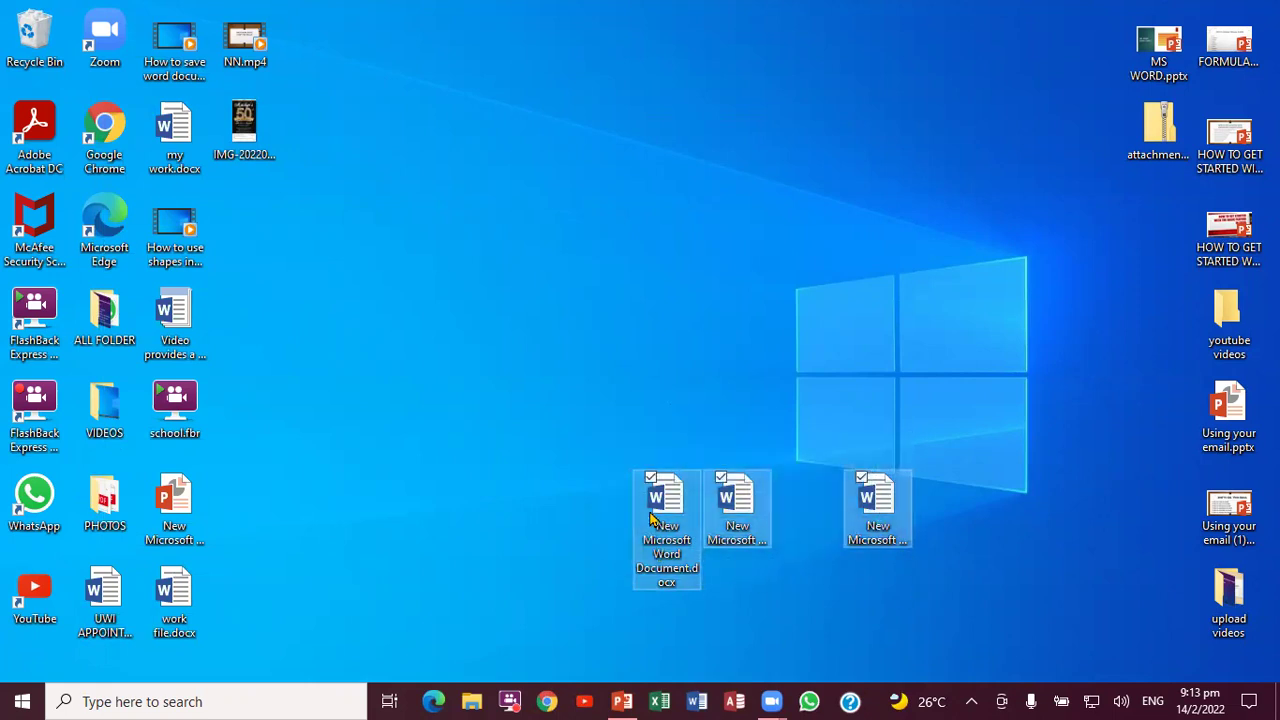
pyautogui.moveTo(668, 498); pyautogui.dragTo(490, 190)
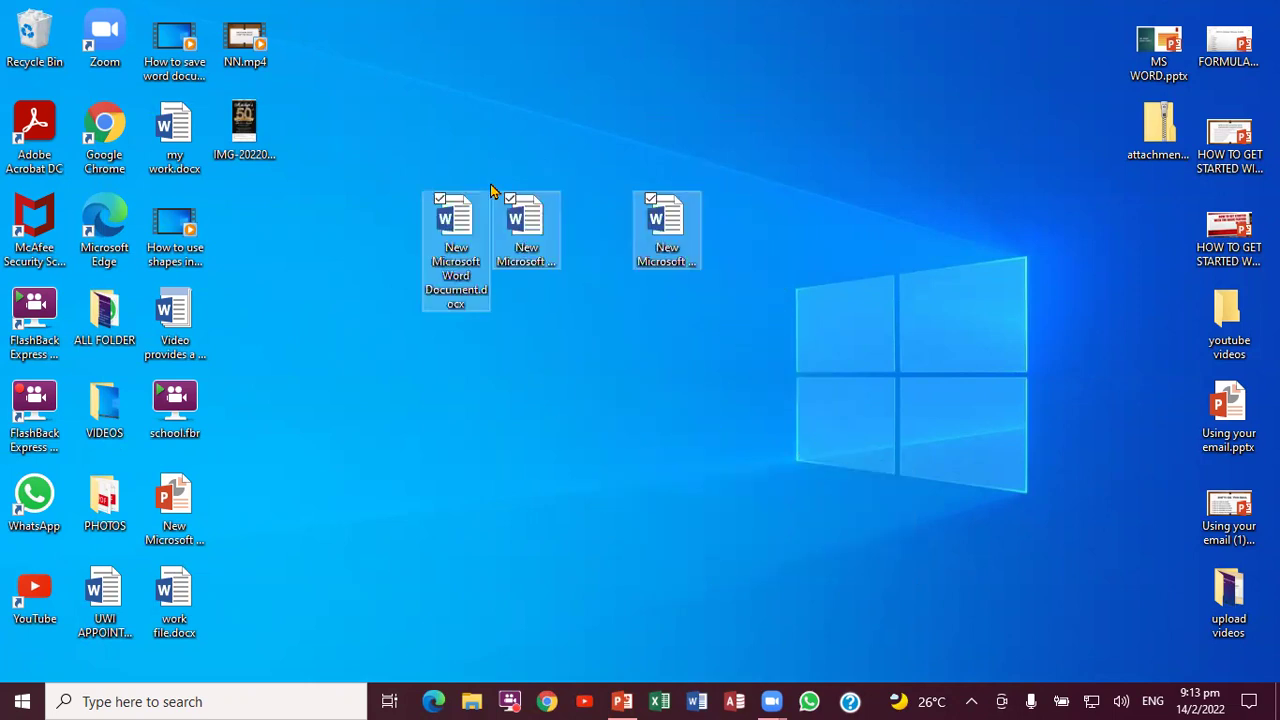
pyautogui.moveTo(678, 245); pyautogui.dragTo(831, 552)
pyautogui.click(918, 549)
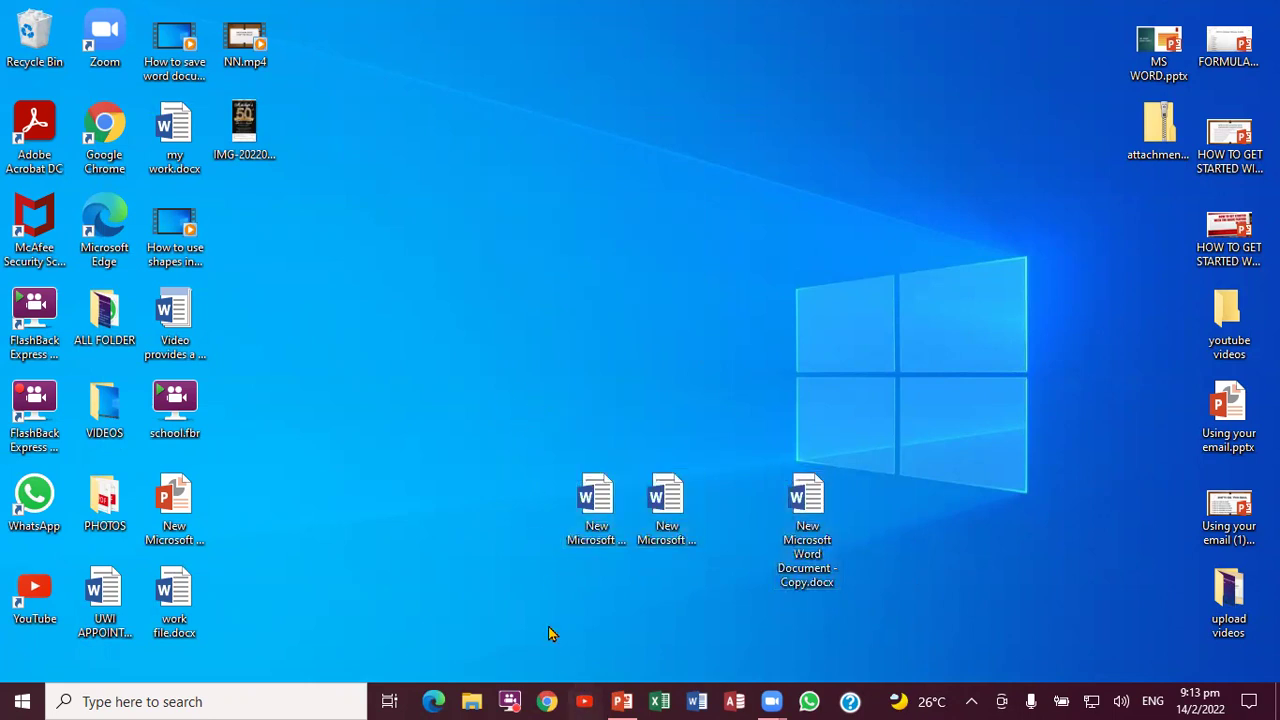
pyautogui.moveTo(557, 435); pyautogui.dragTo(854, 590)
pyautogui.moveTo(806, 488); pyautogui.dragTo(795, 207)
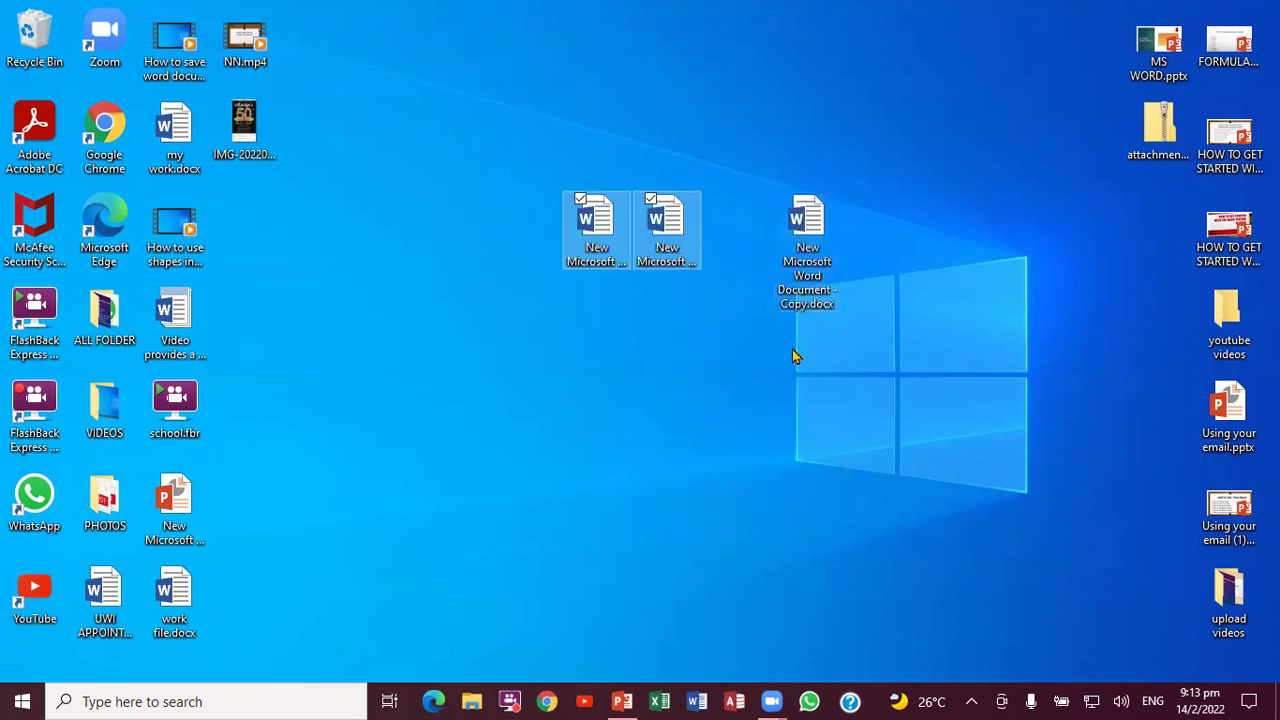